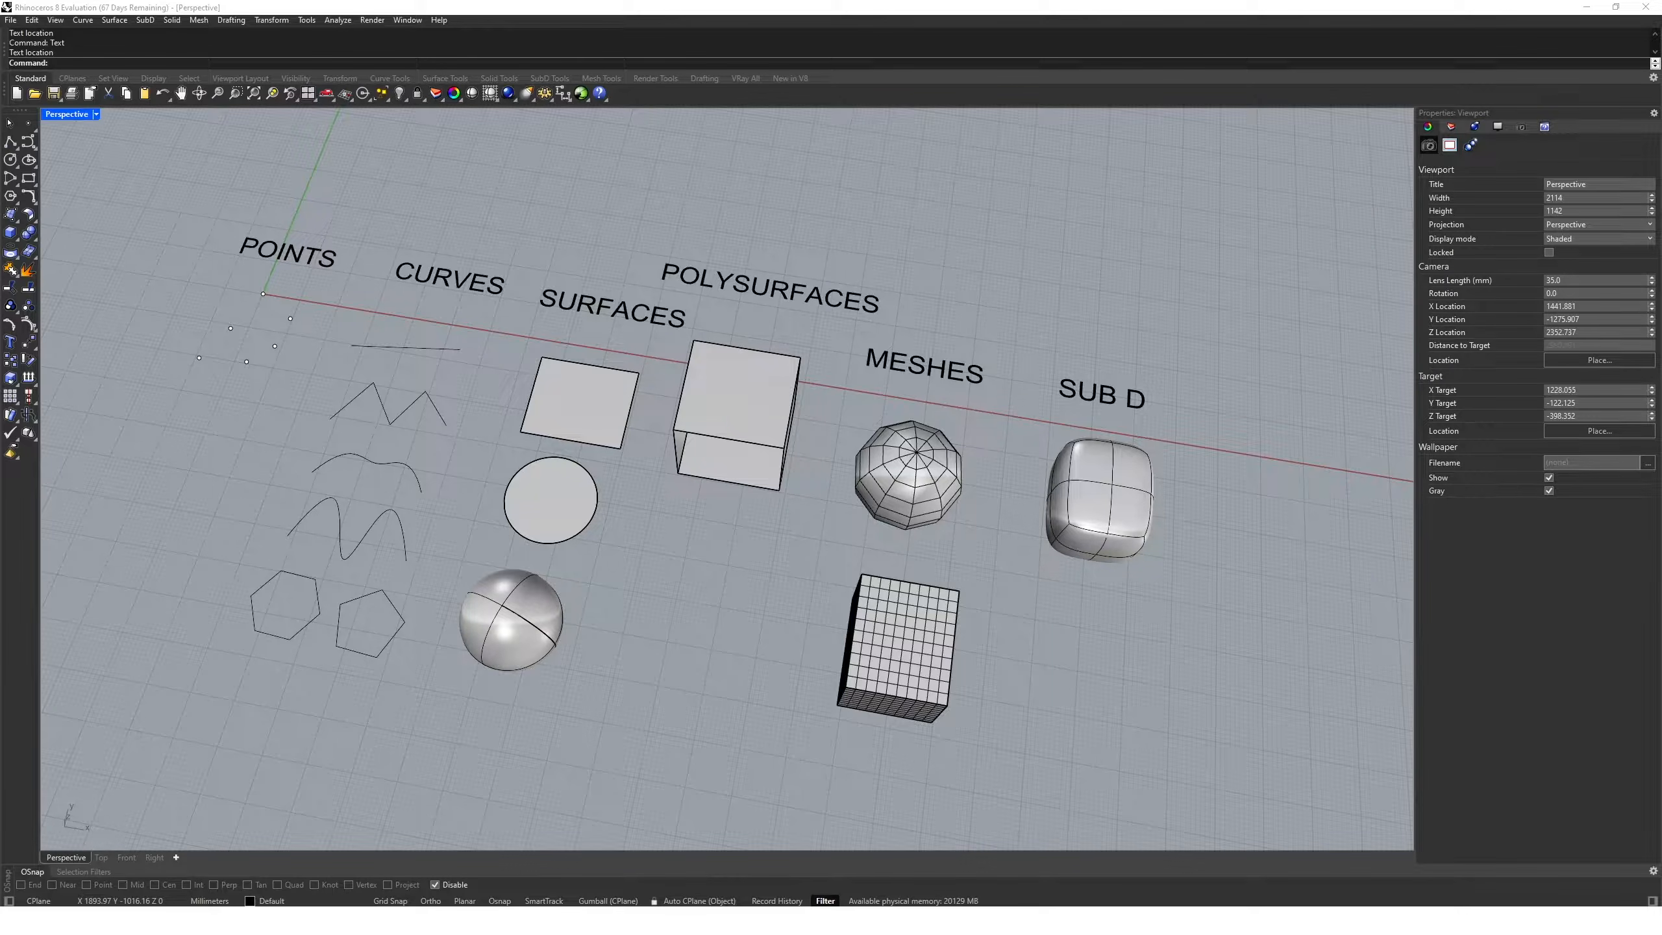
Delete the unused layers Layer 01 through Layer 05, keeping only the Default layer
left_click(1450, 128)
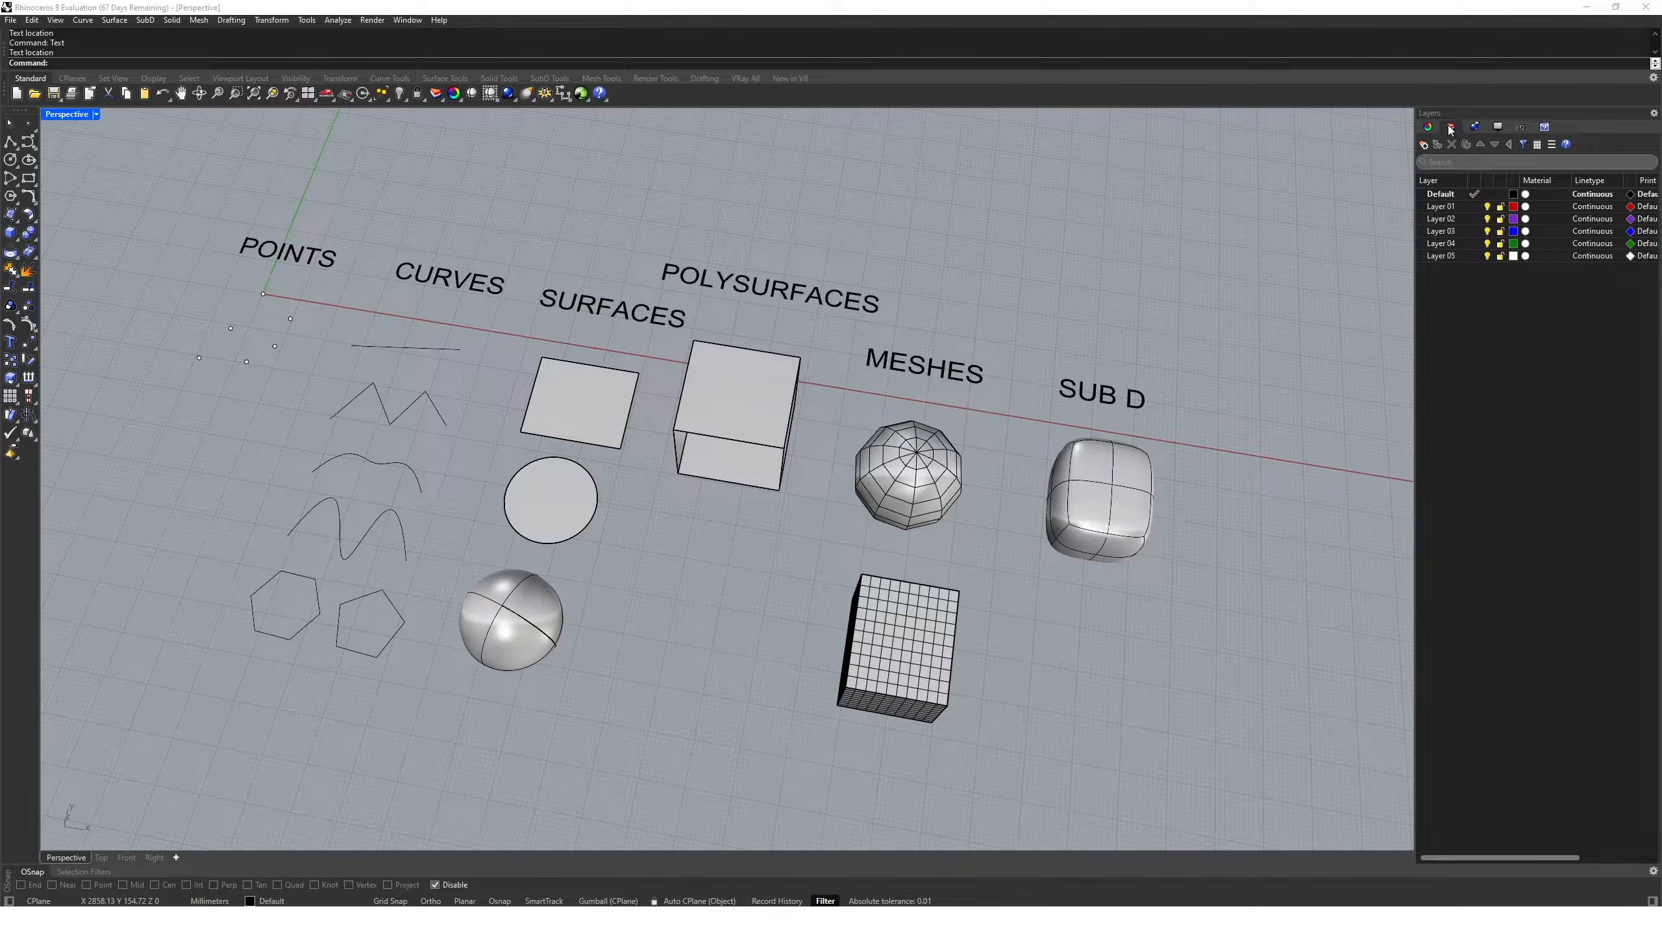
left_click(1455, 205)
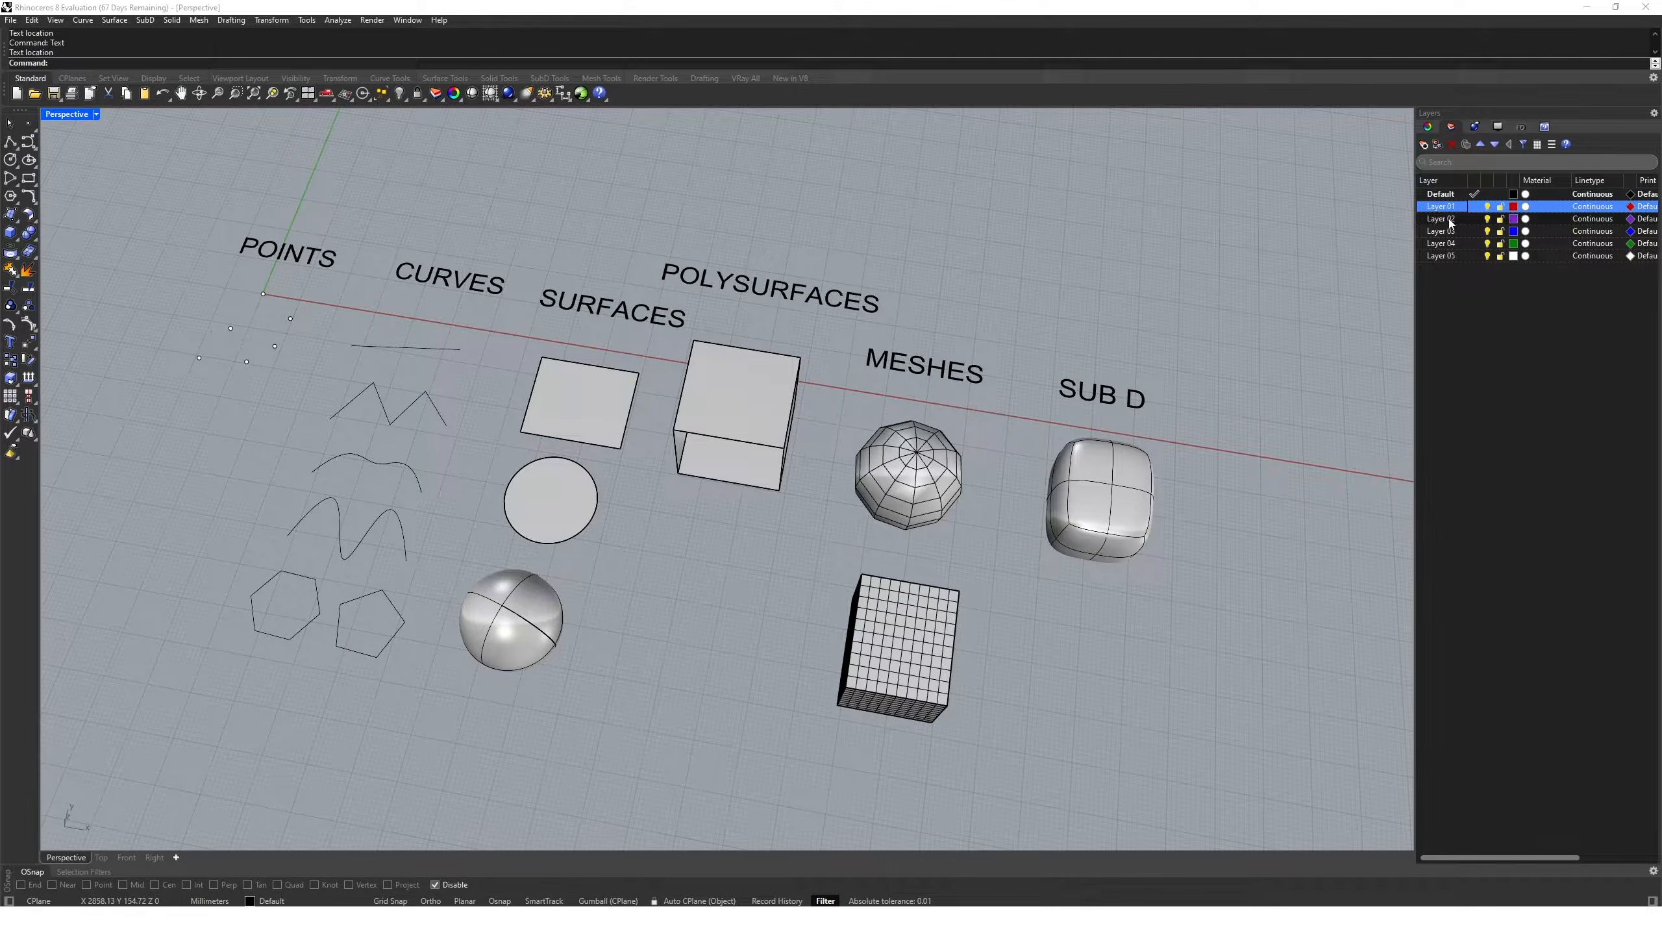
left_click(1447, 256, "shift")
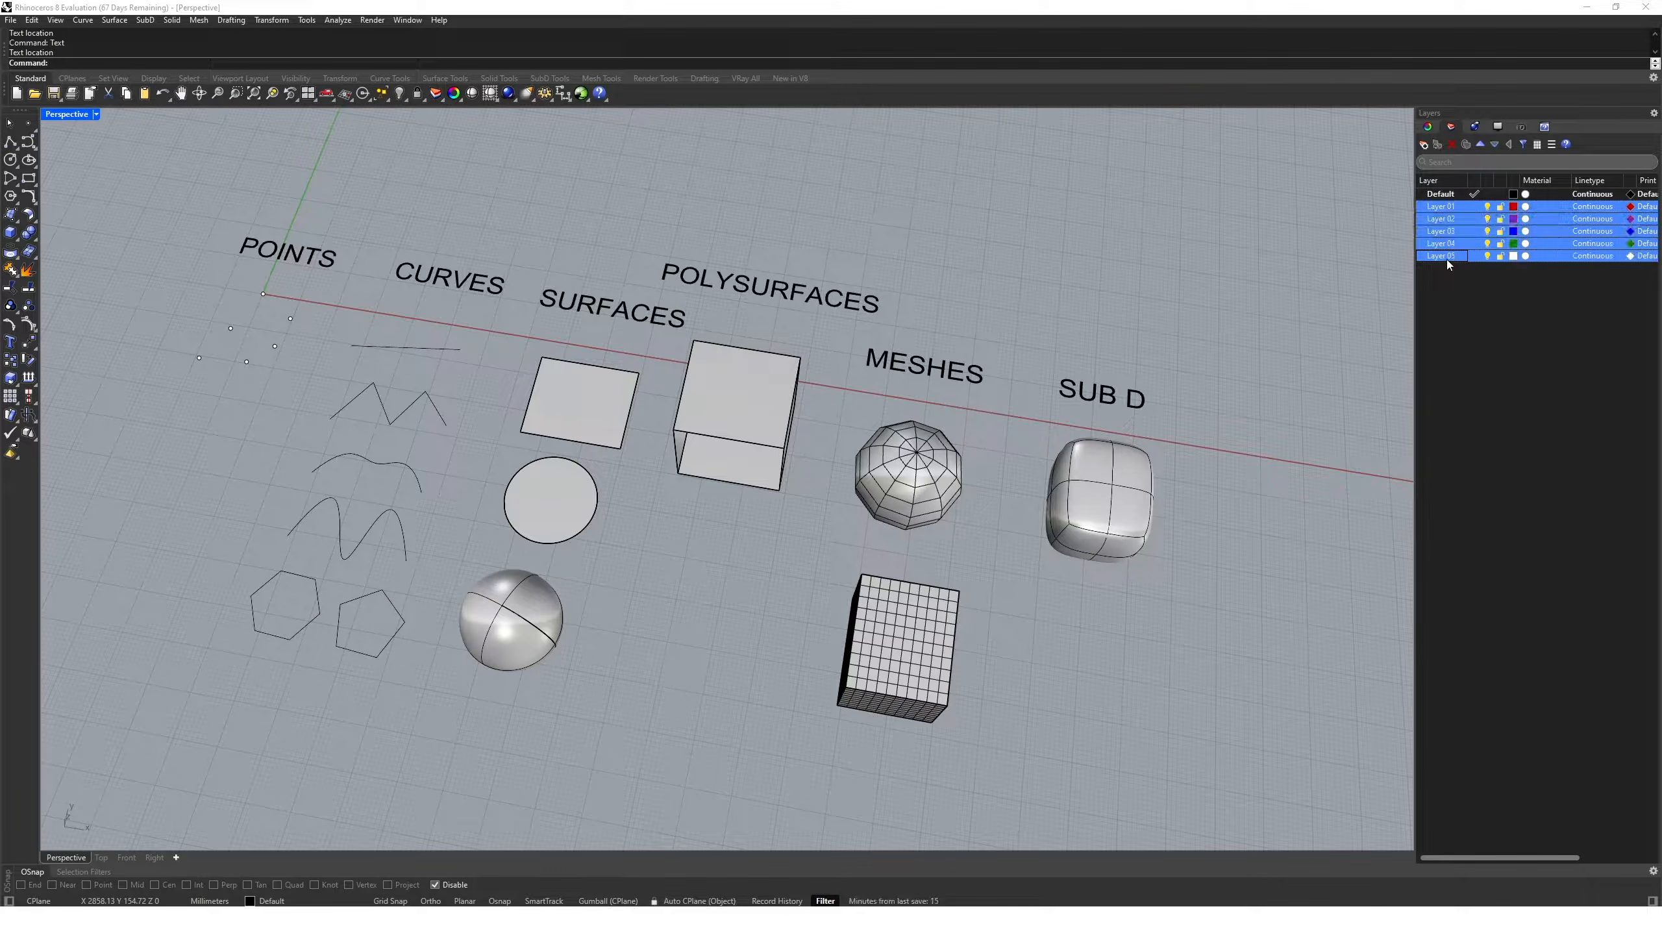
left_click(1451, 145)
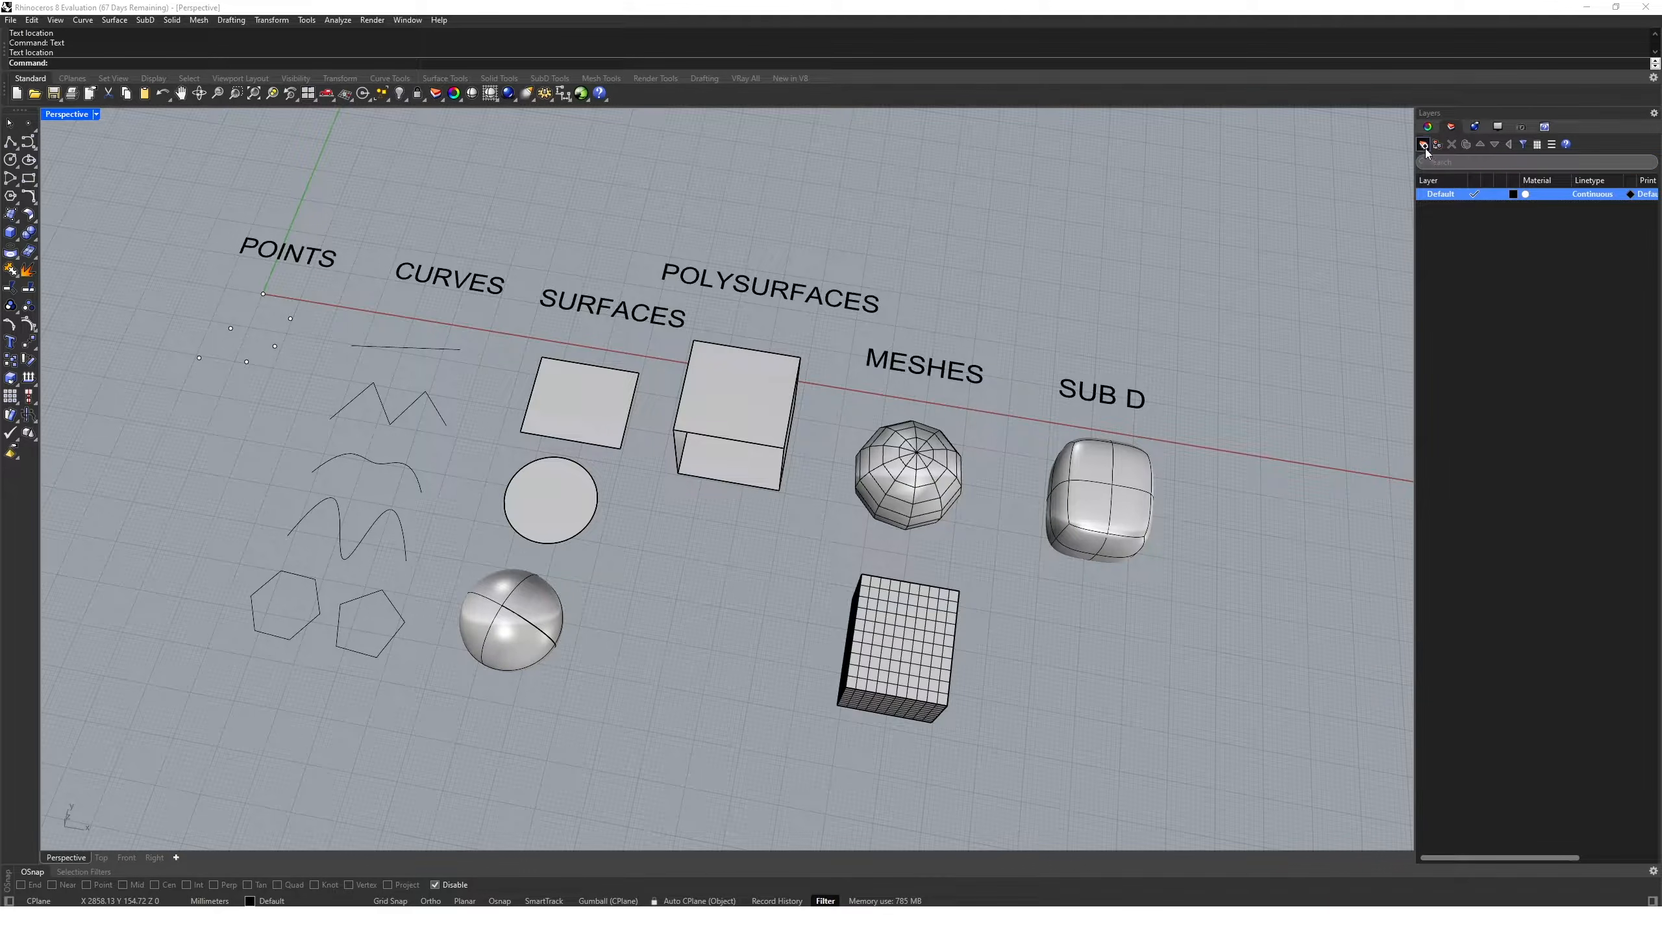
Create a new layer named Points and widen the layer name column
left_click(1423, 145)
type("Points")
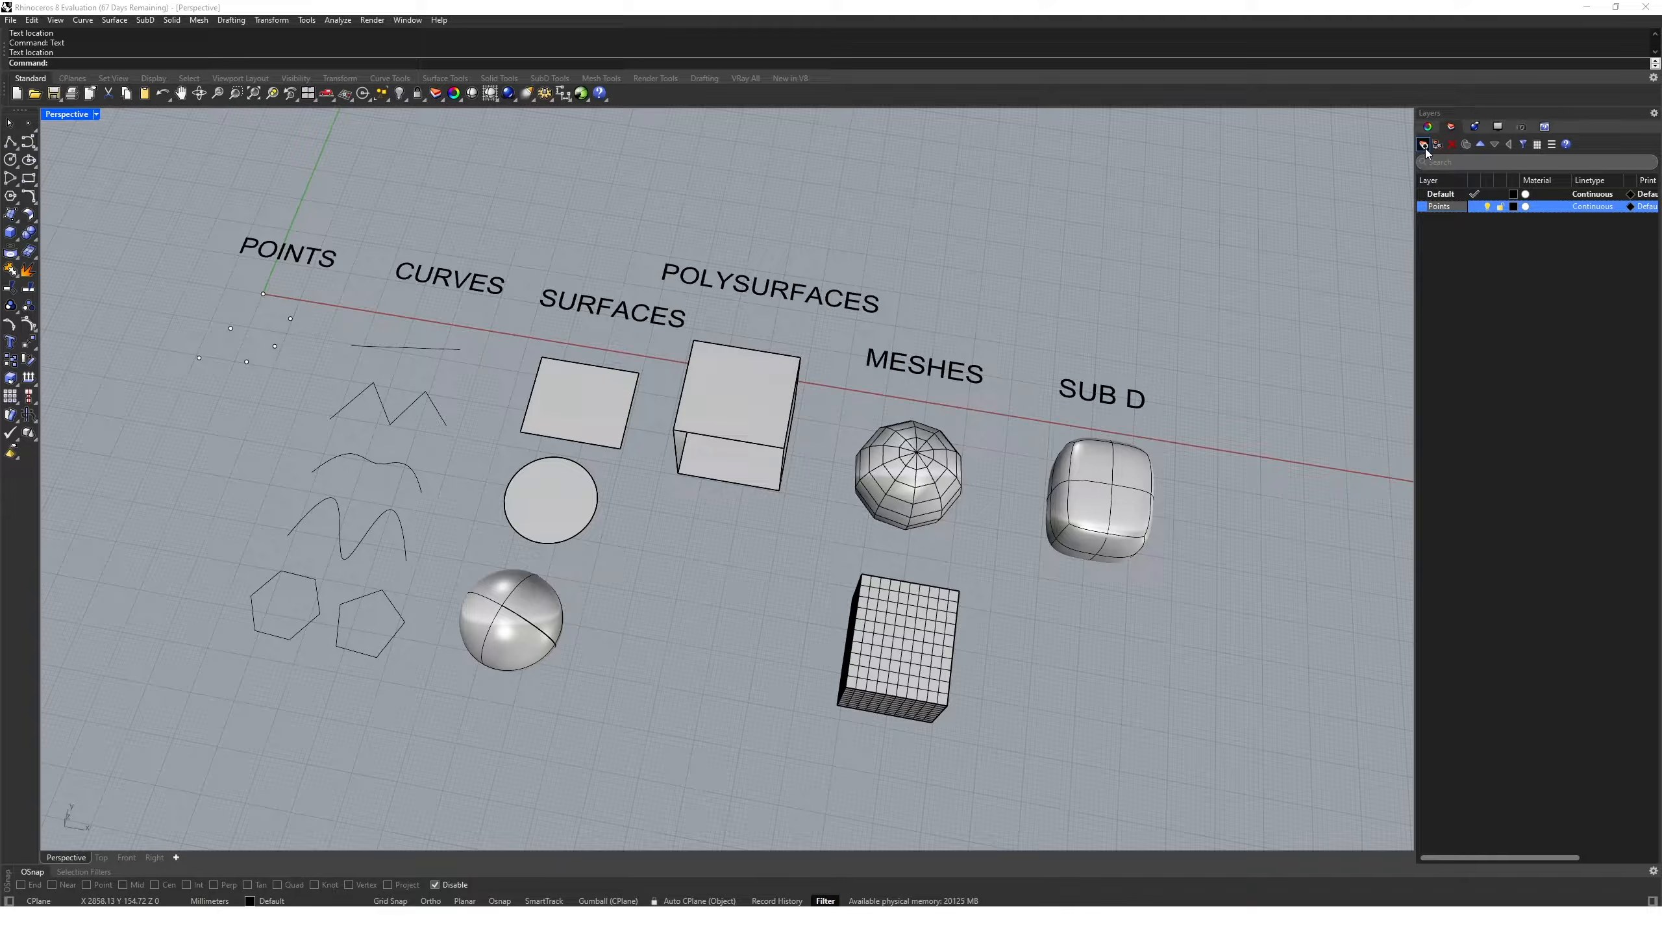
key("Return")
left_click_drag(1469, 180, 1506, 179)
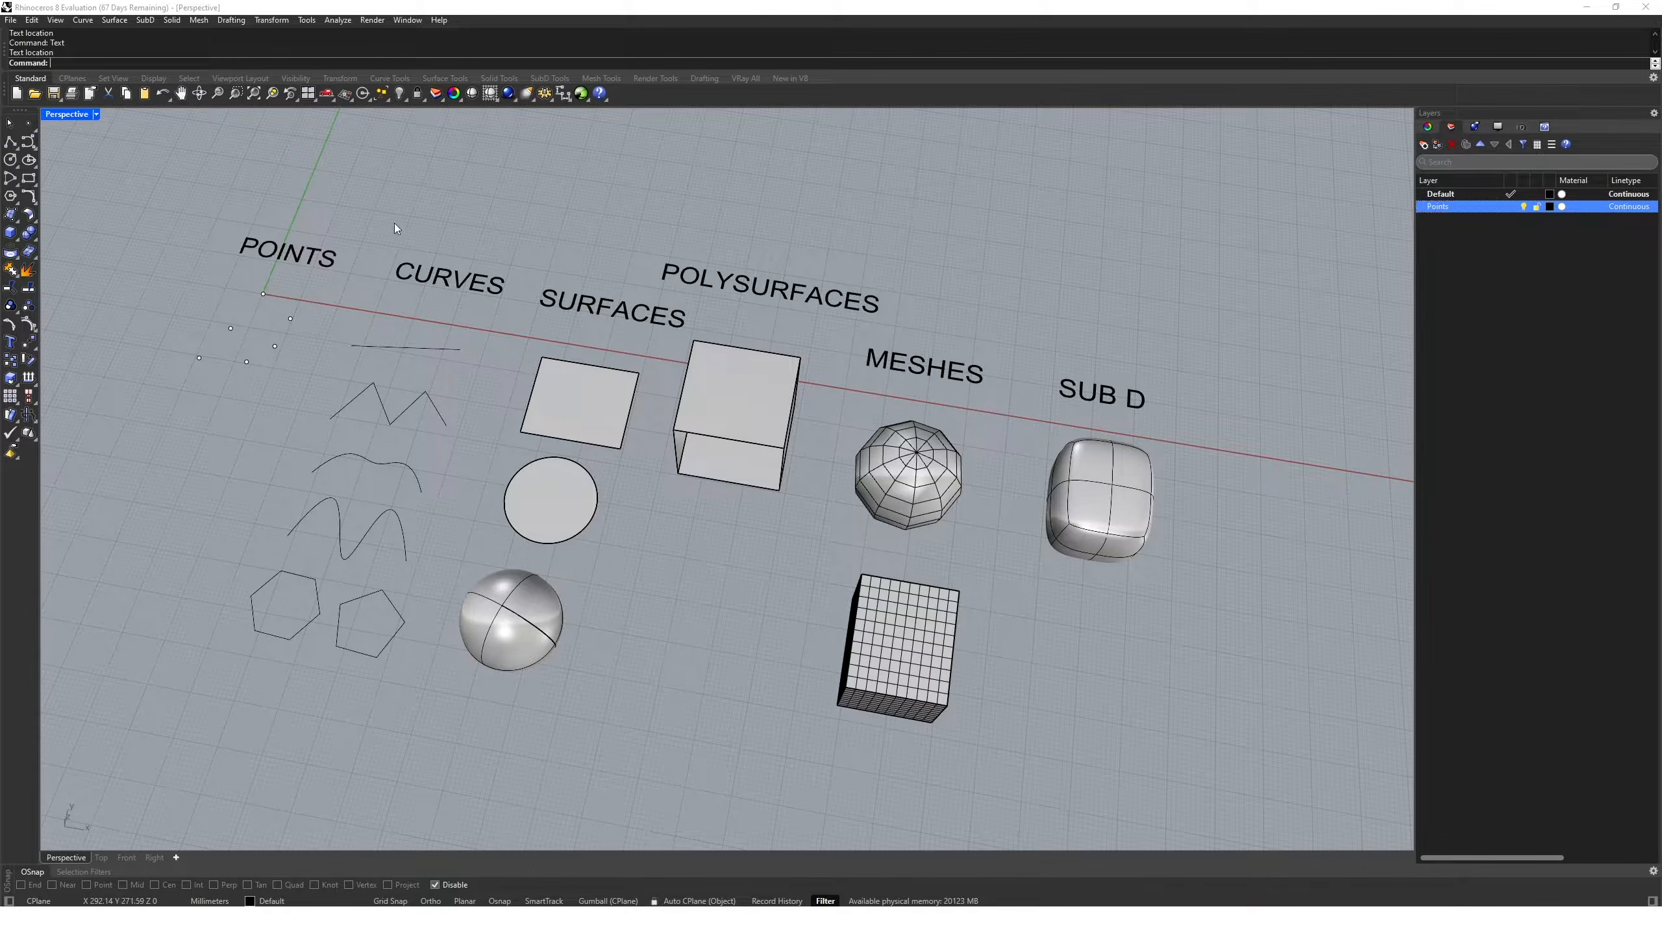
Move the point objects and the POINTS text label to the Points layer
left_click_drag(139, 197, 350, 392)
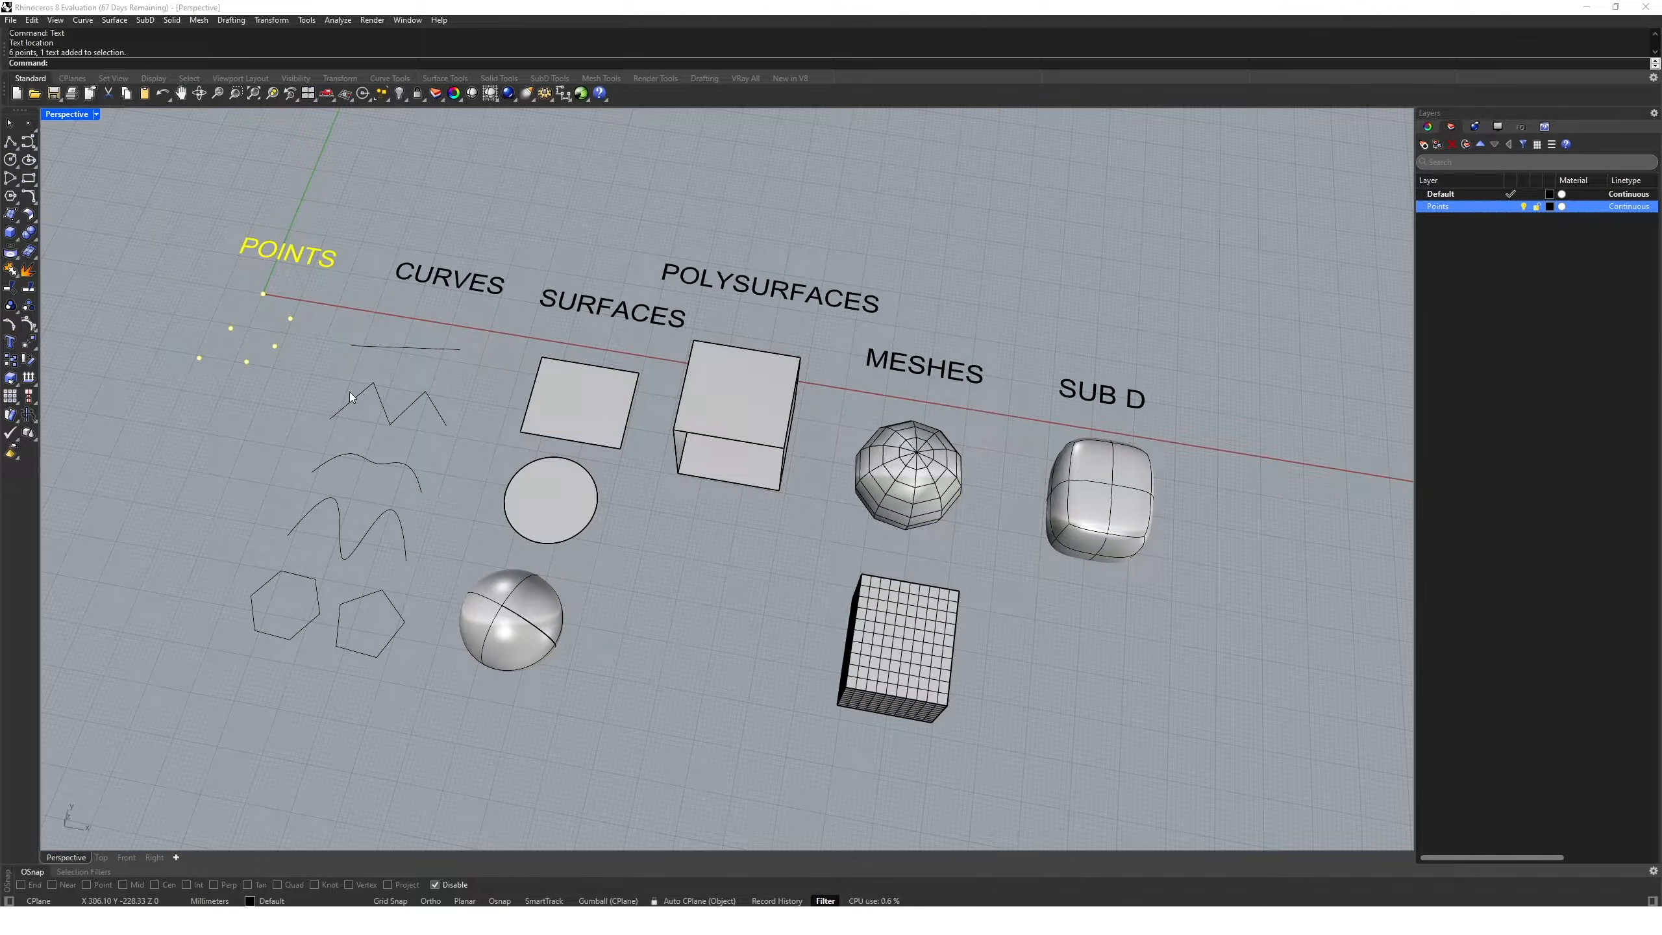
right_click(1436, 206)
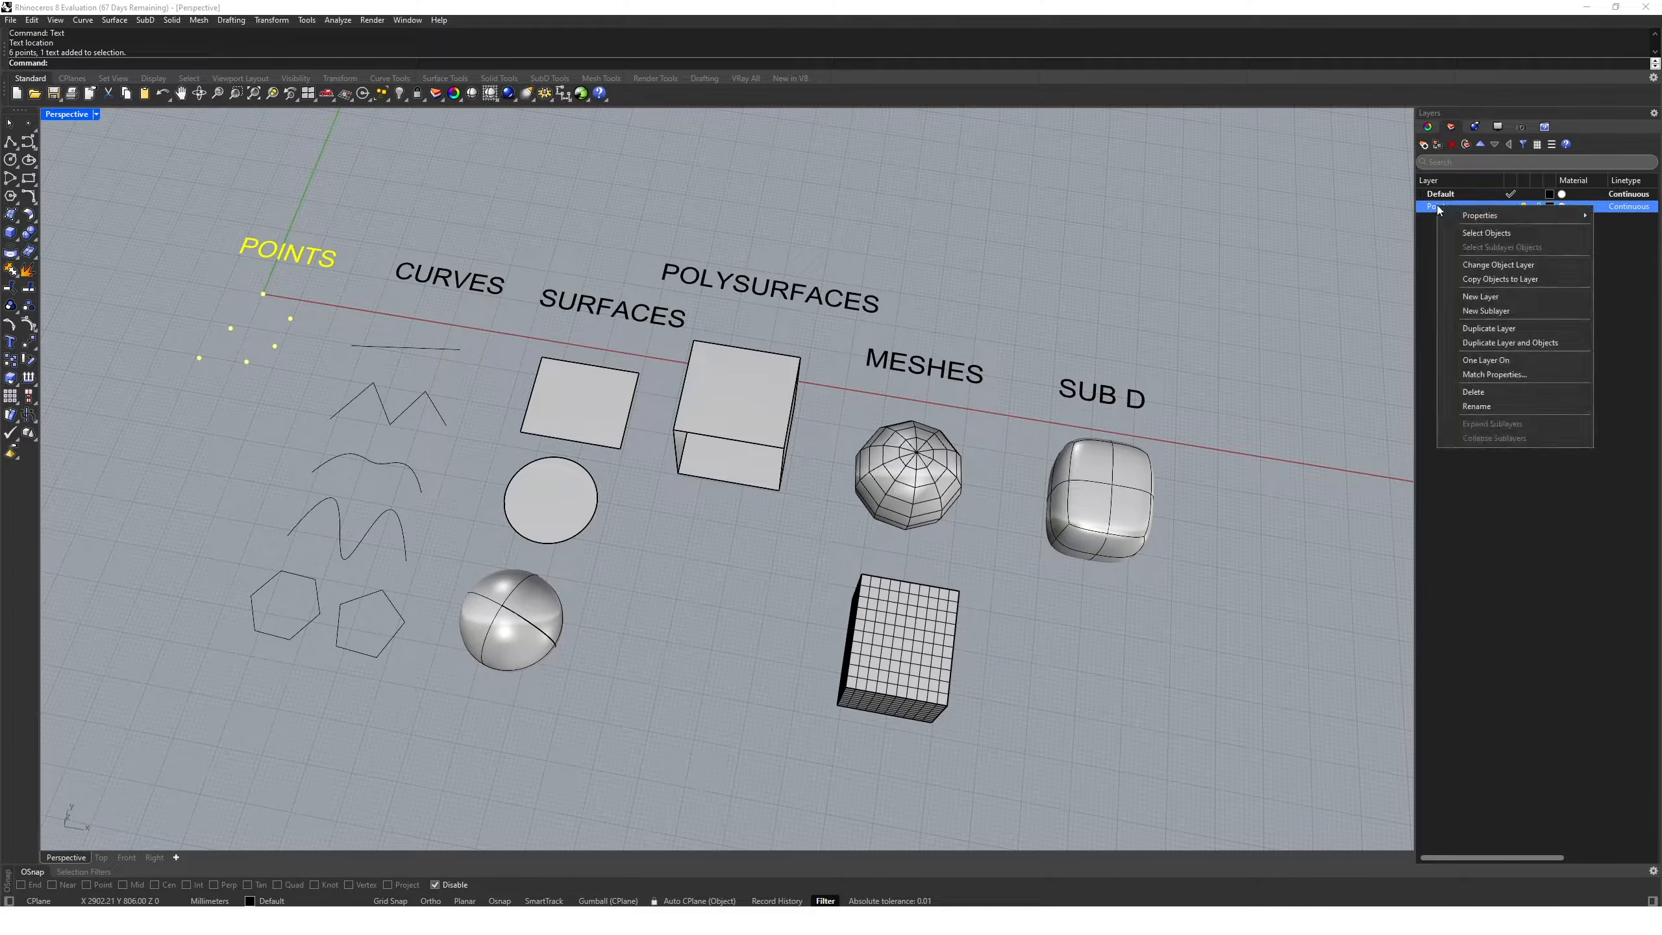
left_click(1511, 265)
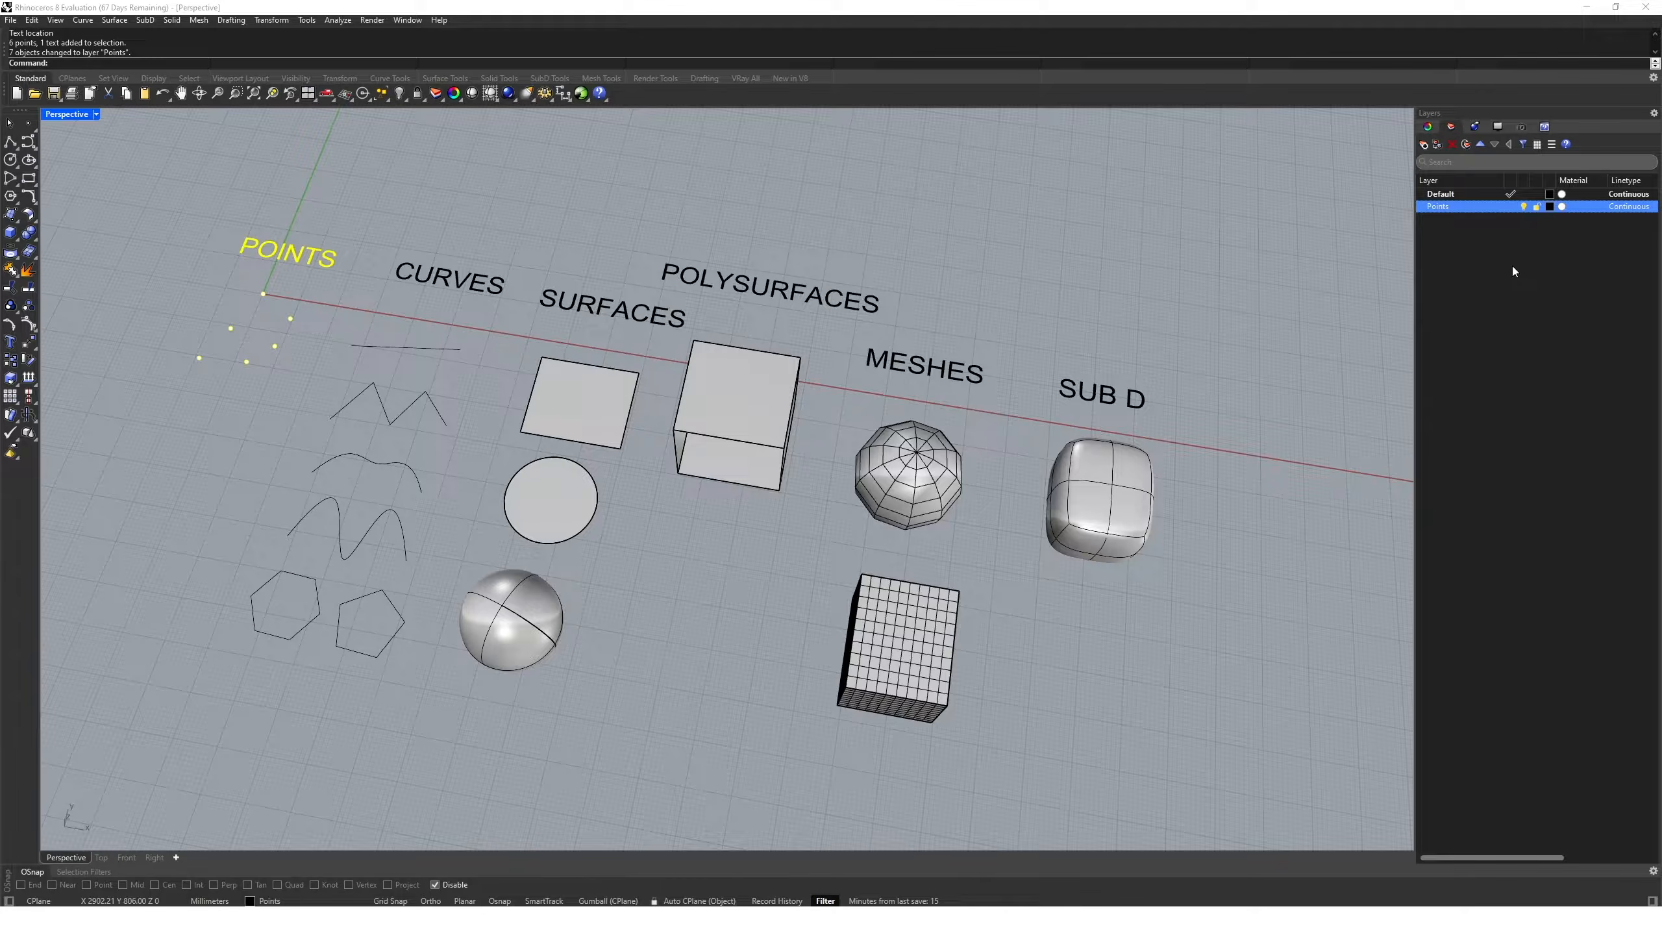
Toggle the Points layer's visibility off and on to check which objects it contains
left_click(1525, 207)
left_click(1524, 207)
left_click(1524, 207)
left_click(1524, 207)
Set the Points layer's colour to Blue and lock the layer
left_click(1549, 208)
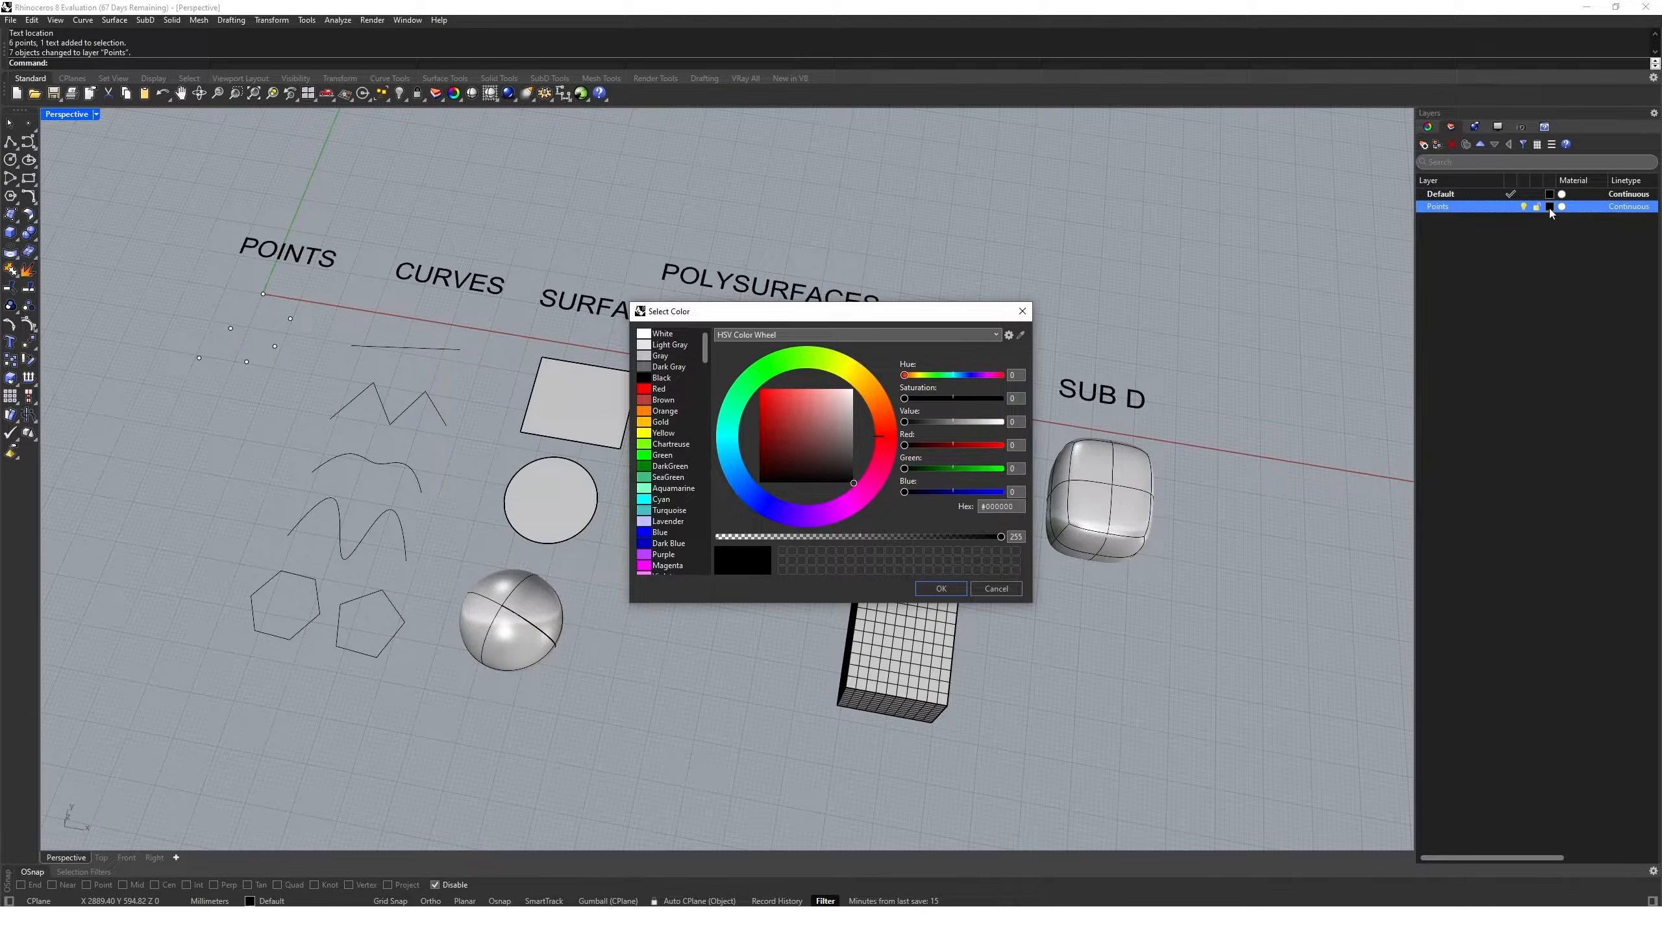
left_click(669, 533)
left_click(949, 587)
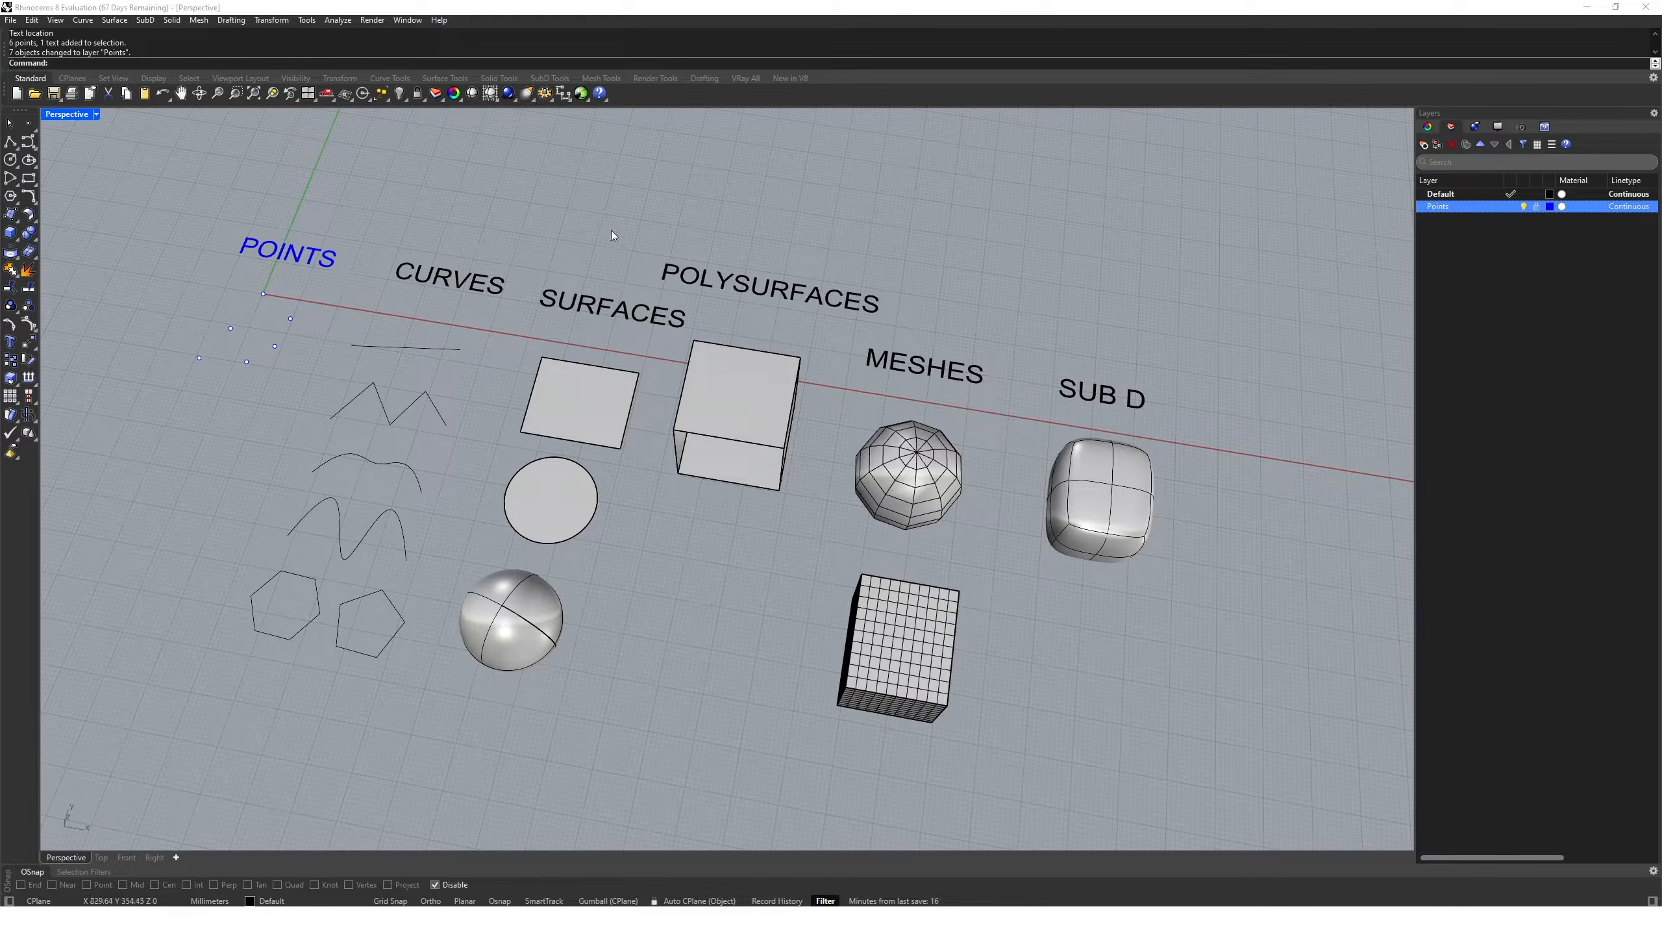
Create a new layer named Curves
left_click(1423, 146)
type("Curve")
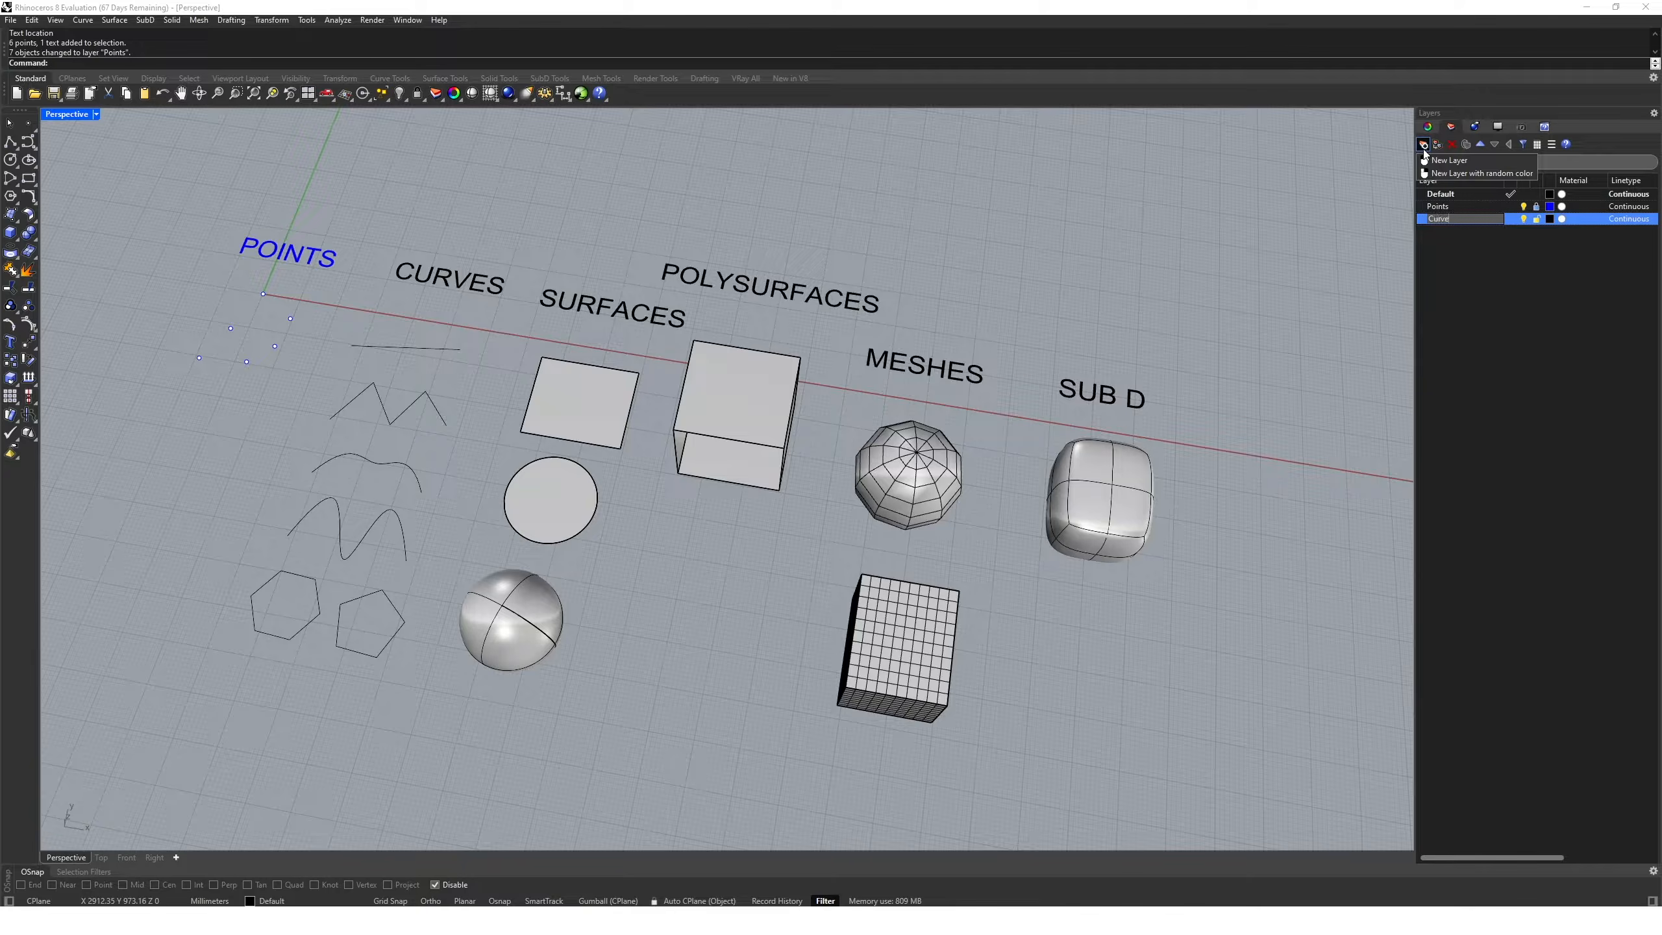
type("s")
key("Return")
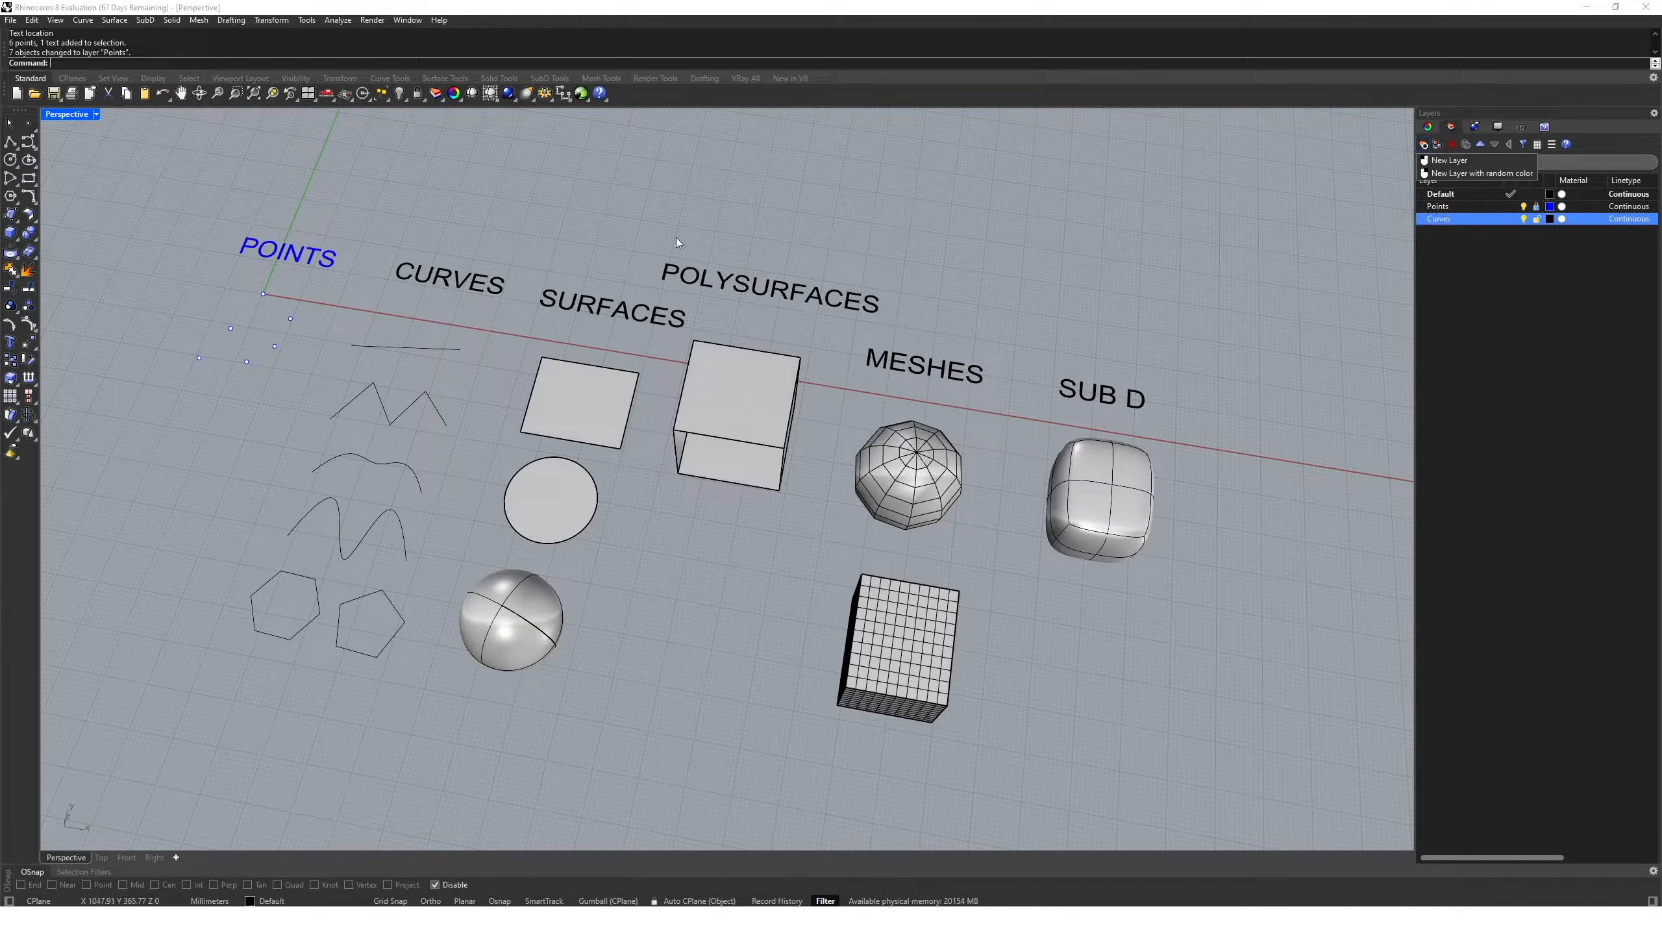
Move all the curves and the CURVES text label to the Curves layer with ChangeLayer, checking by toggling its visibility
left_click_drag(342, 185, 525, 315)
left_click_drag(334, 317, 461, 405, "shift")
left_click_drag(173, 418, 436, 694, "shift")
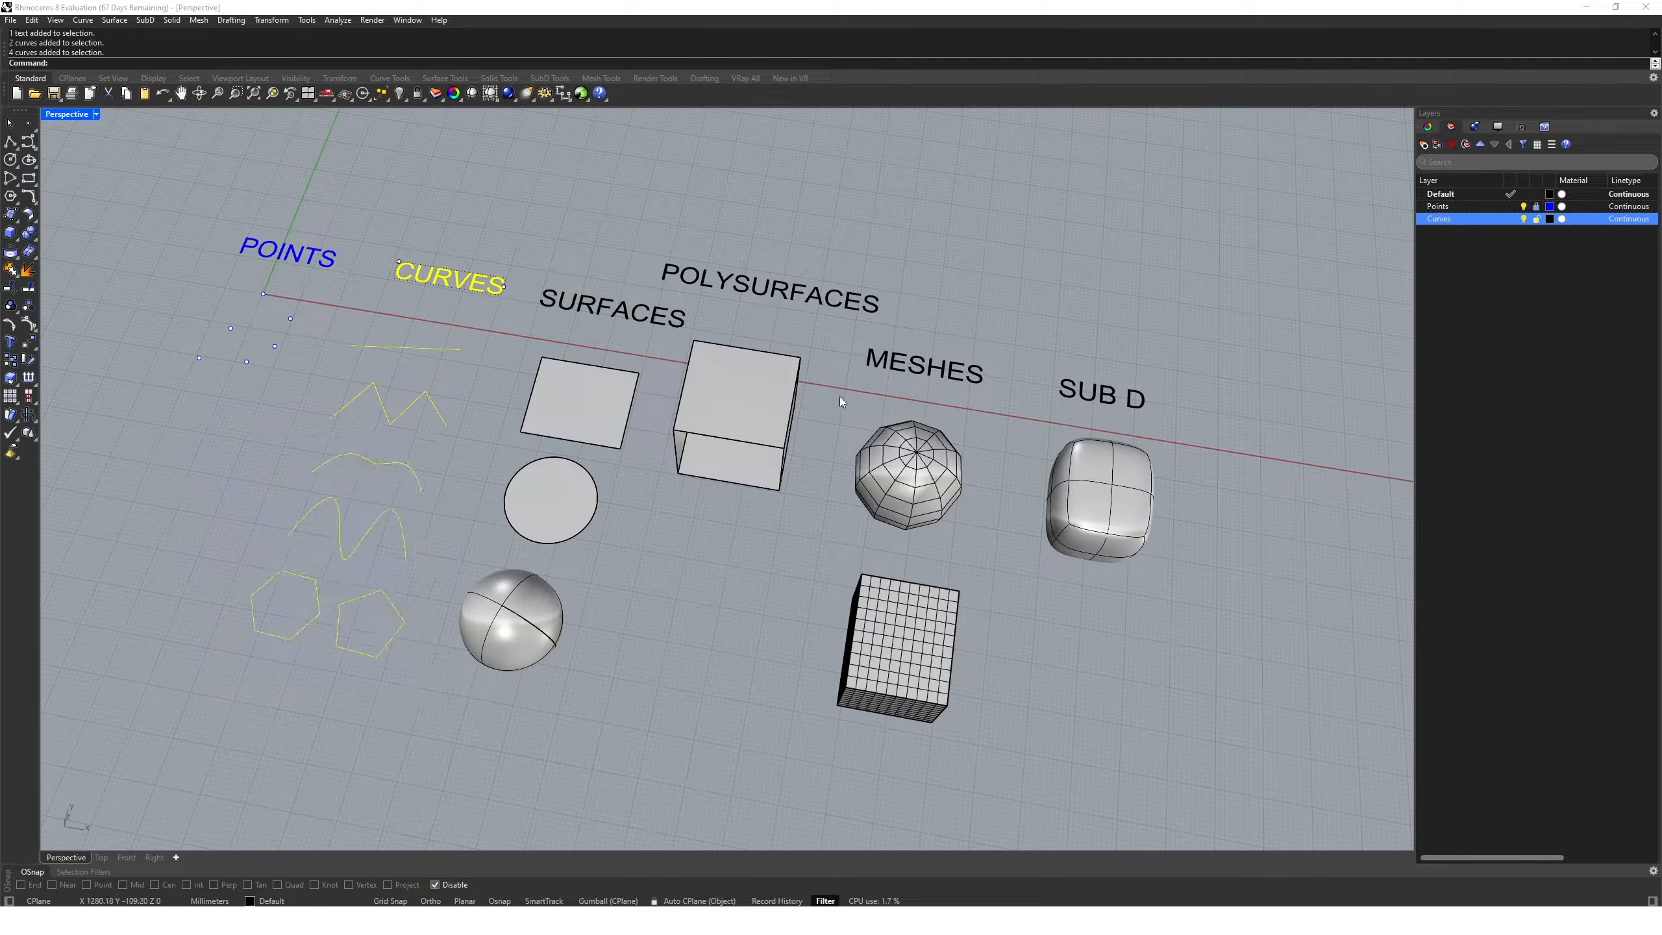
type("ChangeLayer")
key("Return")
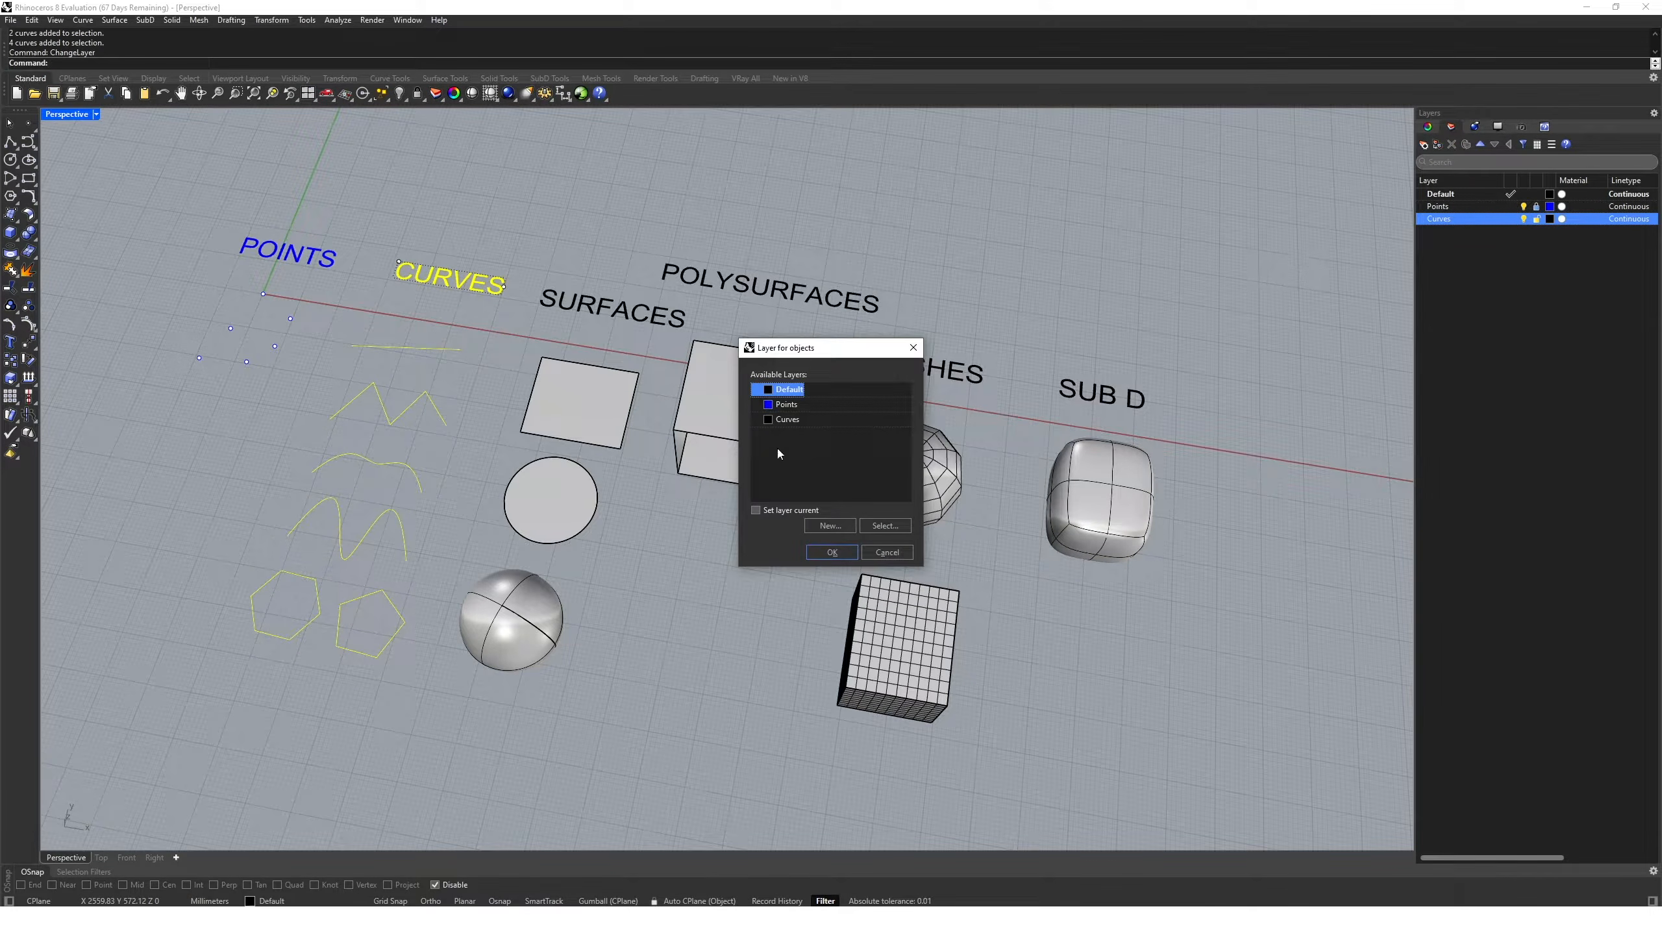
left_click(788, 419)
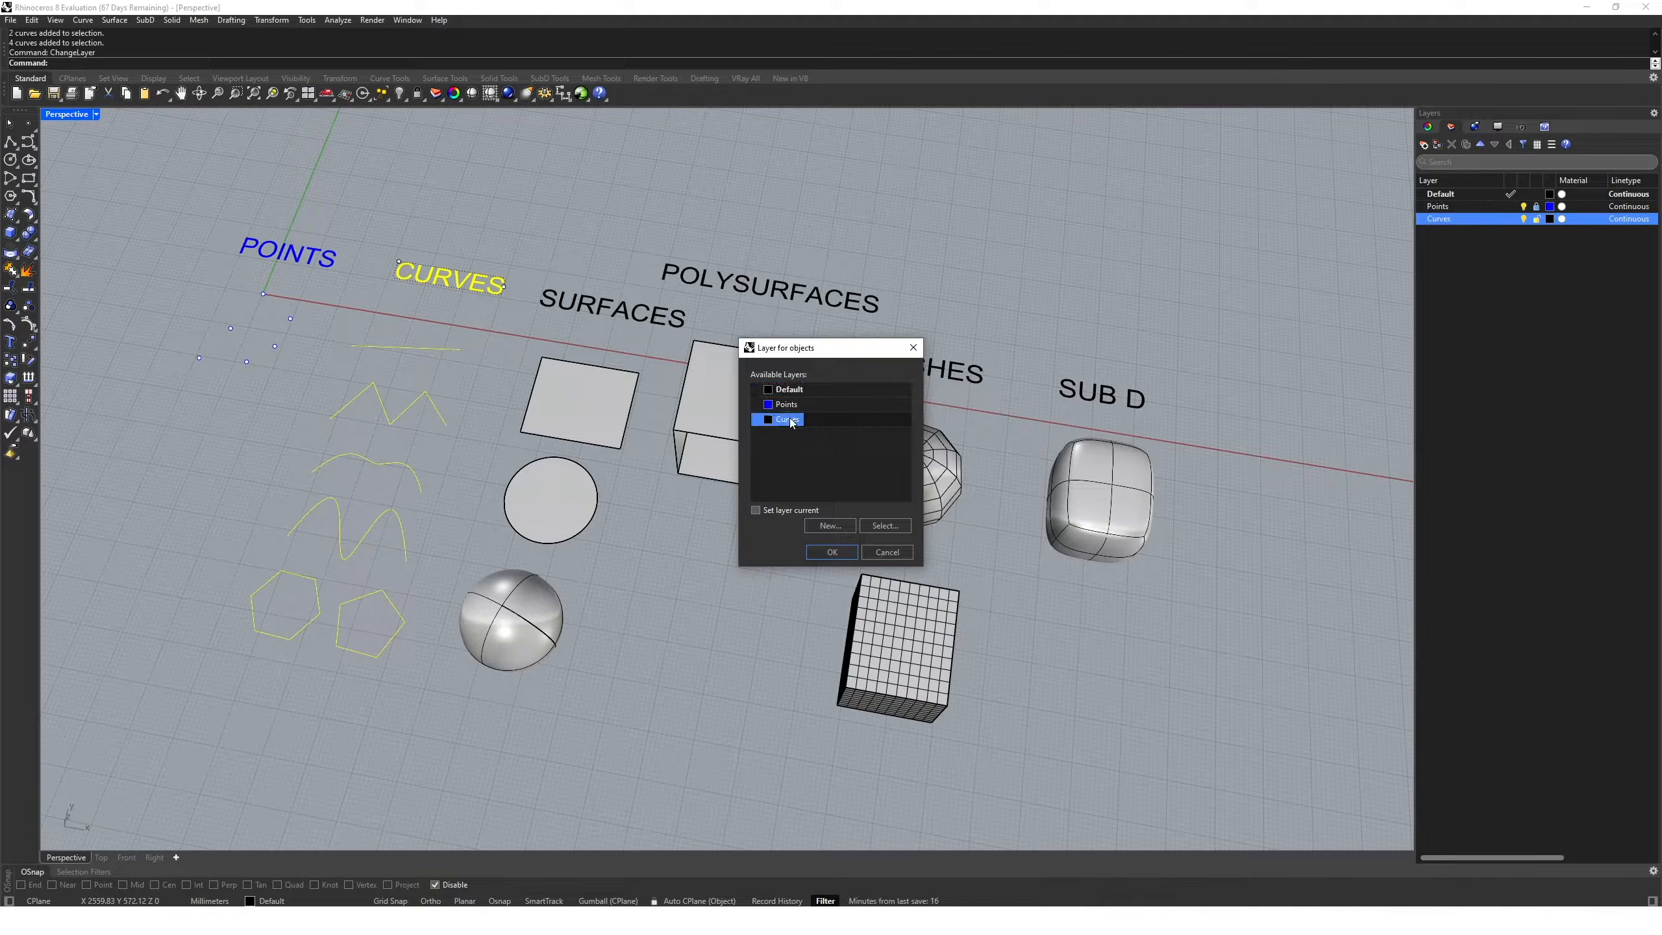
left_click(833, 553)
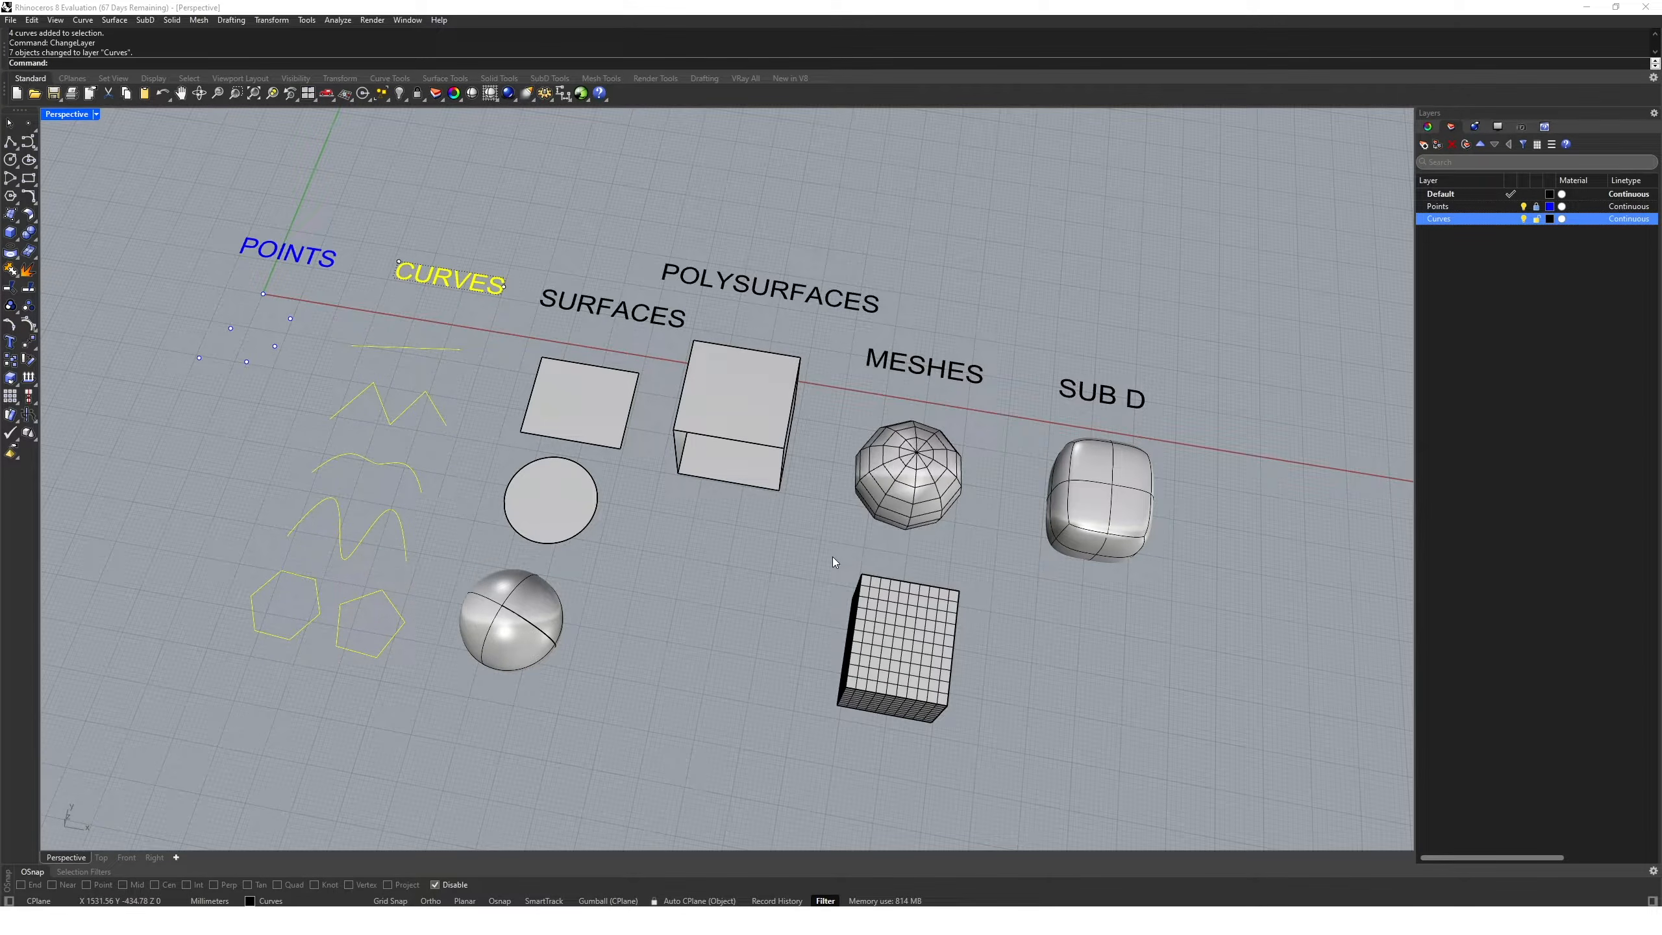
left_click(1523, 218)
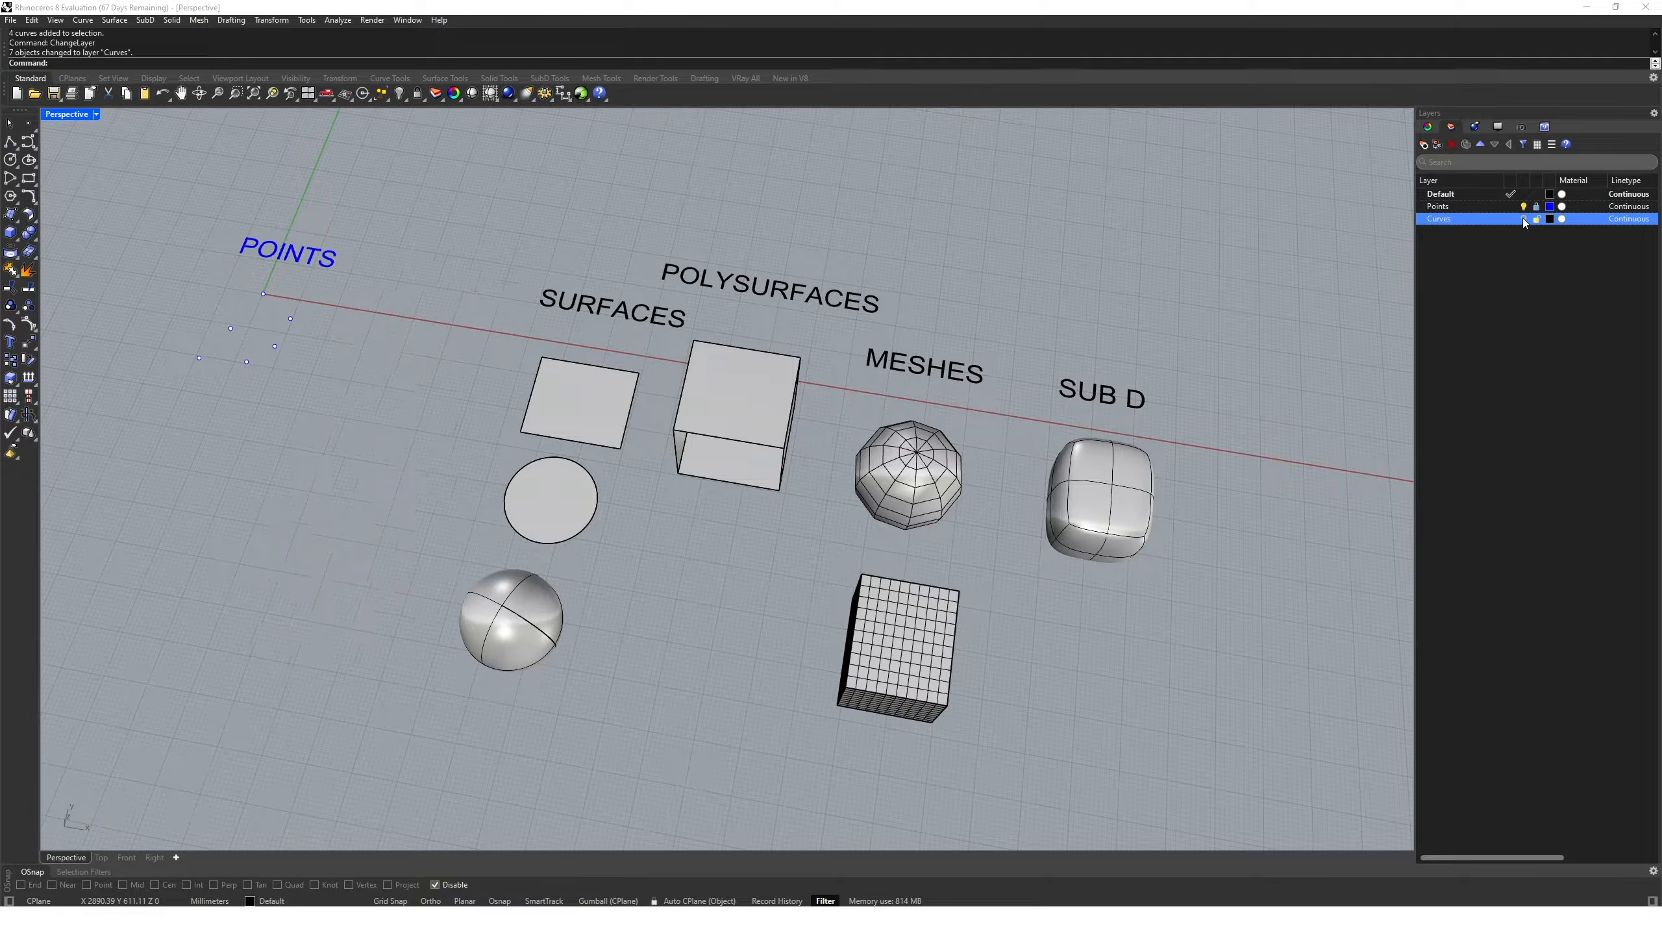
left_click(1523, 219)
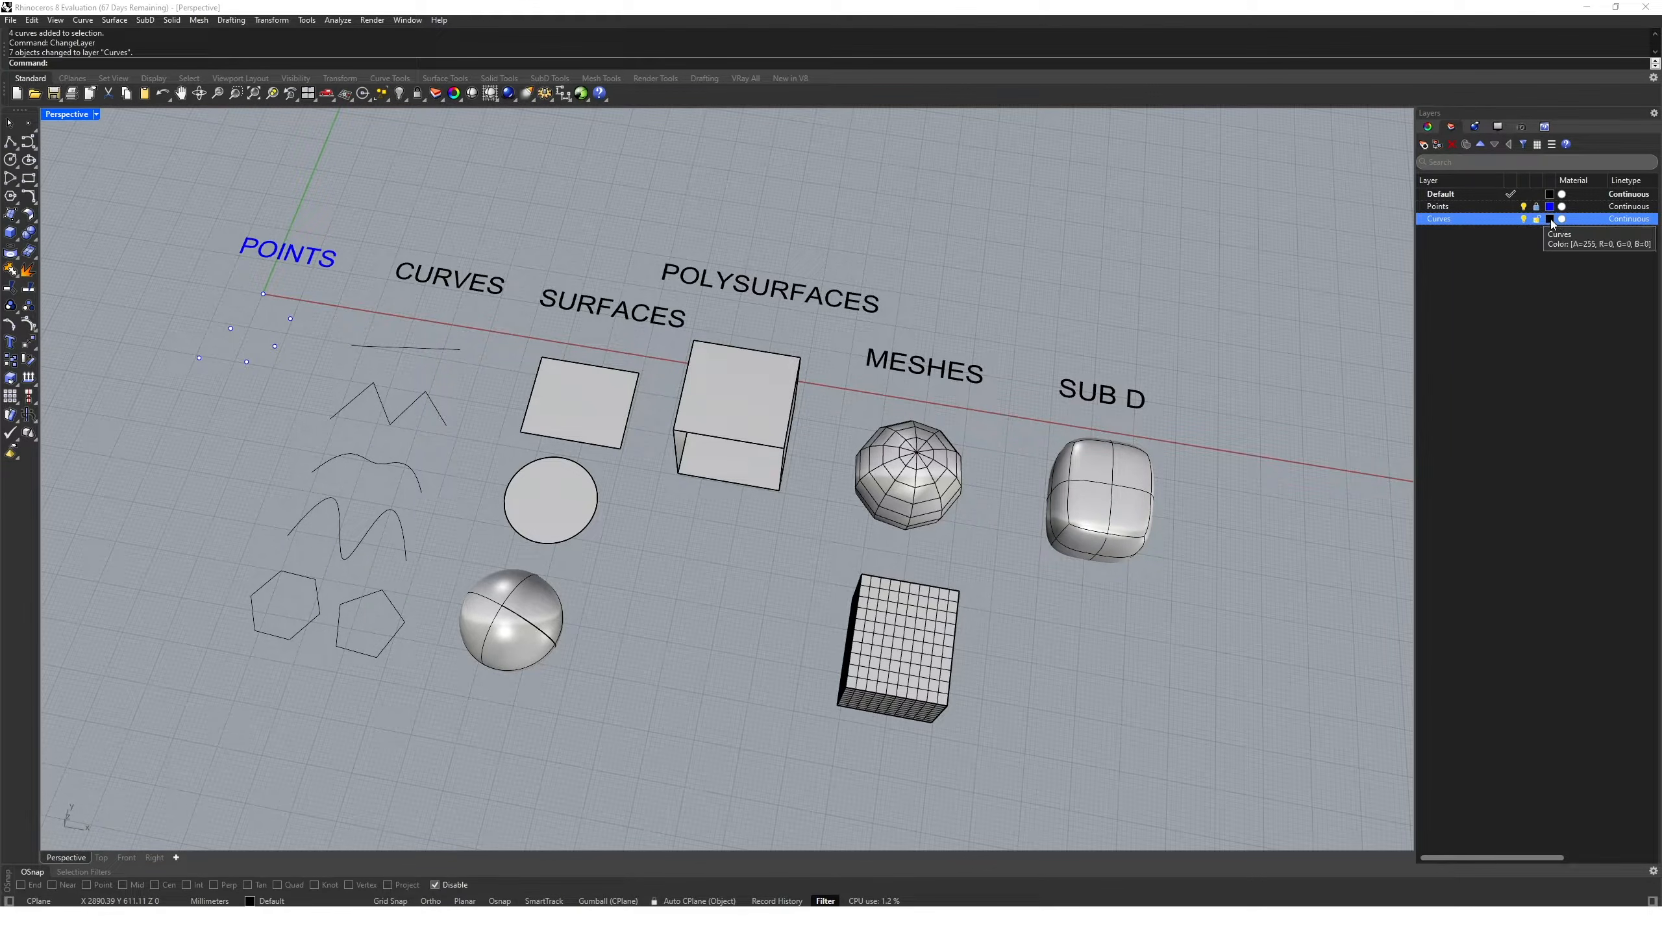
Set the Curves layer's colour to Red
left_click(1550, 219)
left_click(662, 389)
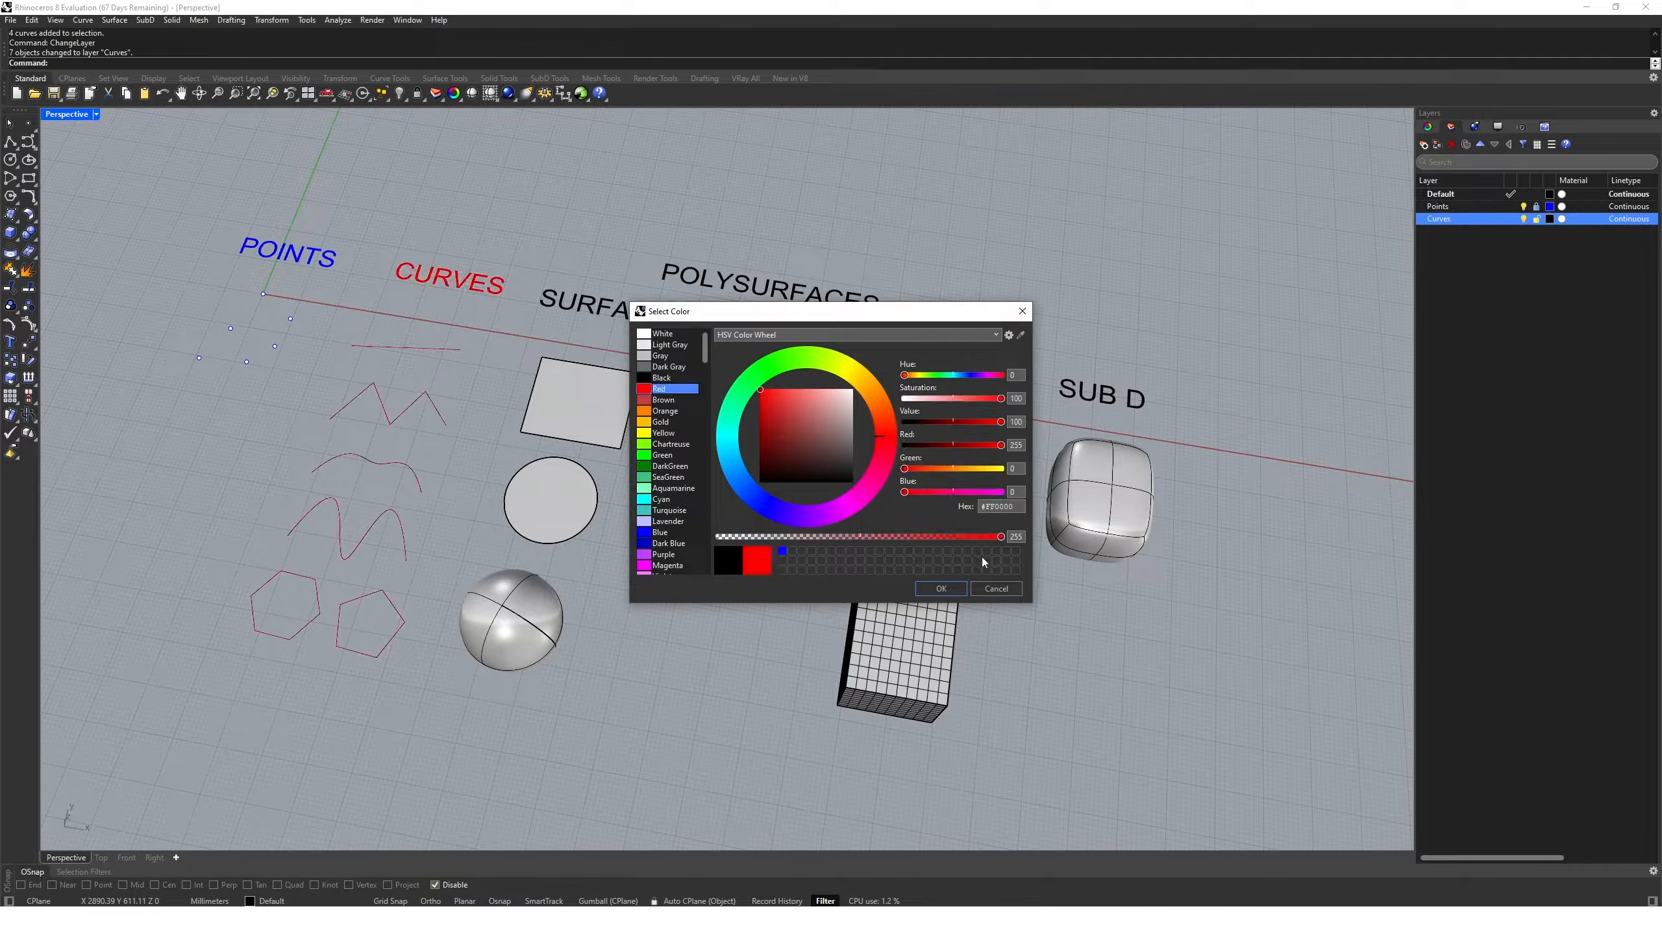
left_click(942, 588)
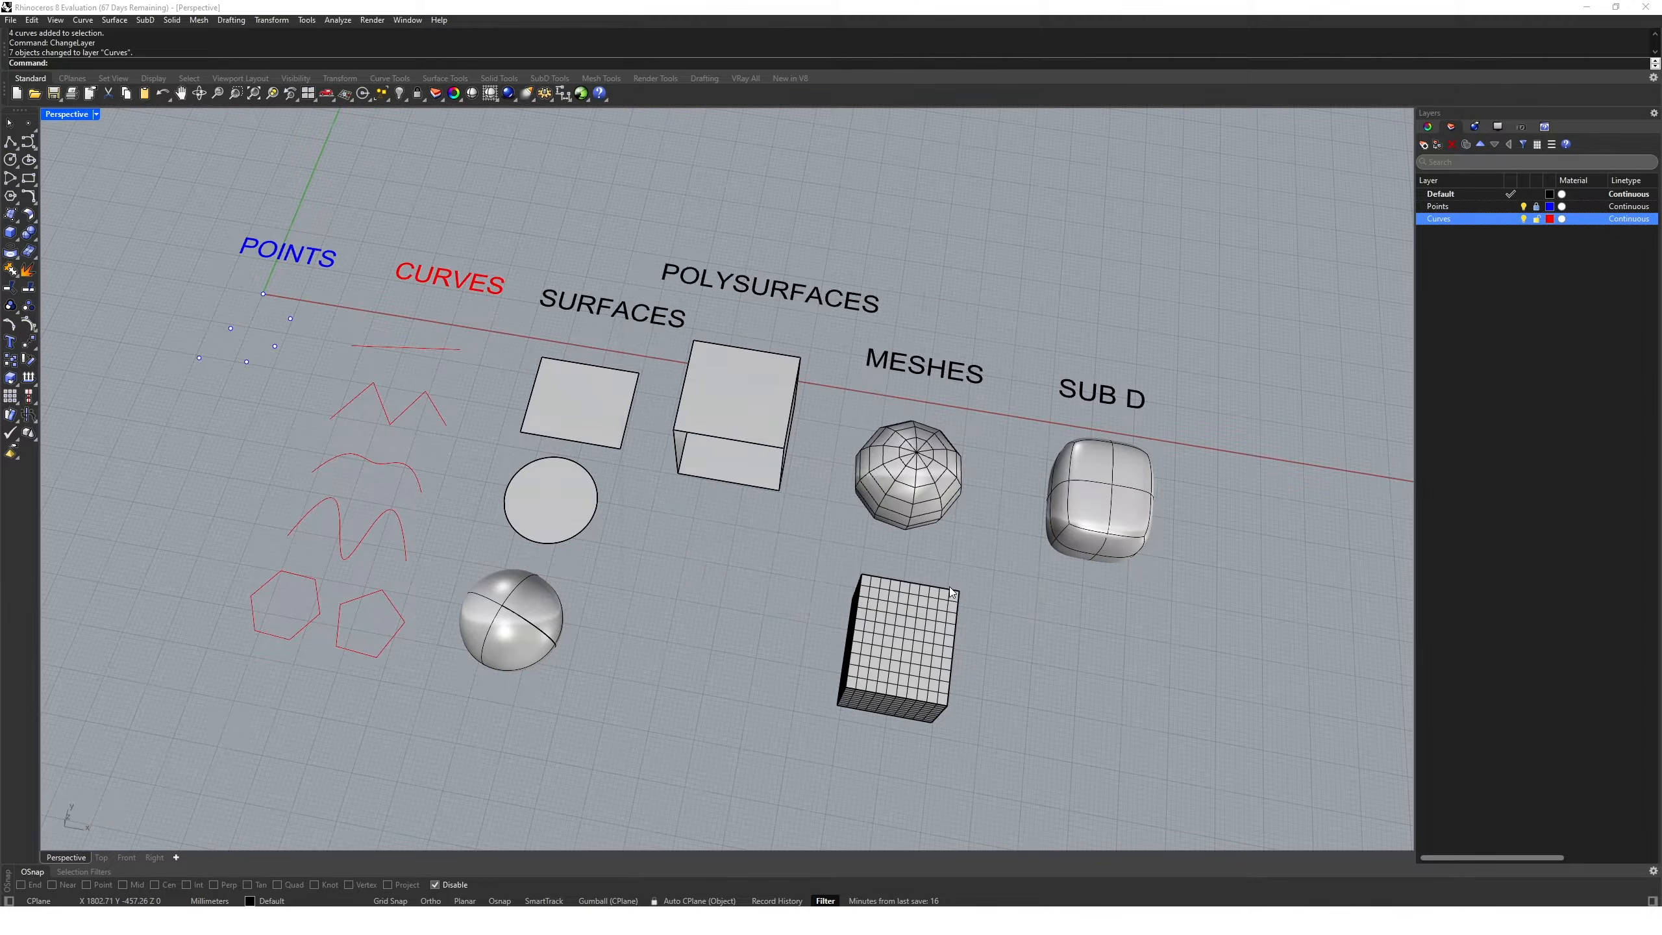
Create a new top-level layer named Others
left_click(1426, 145)
type("Others")
key("Return")
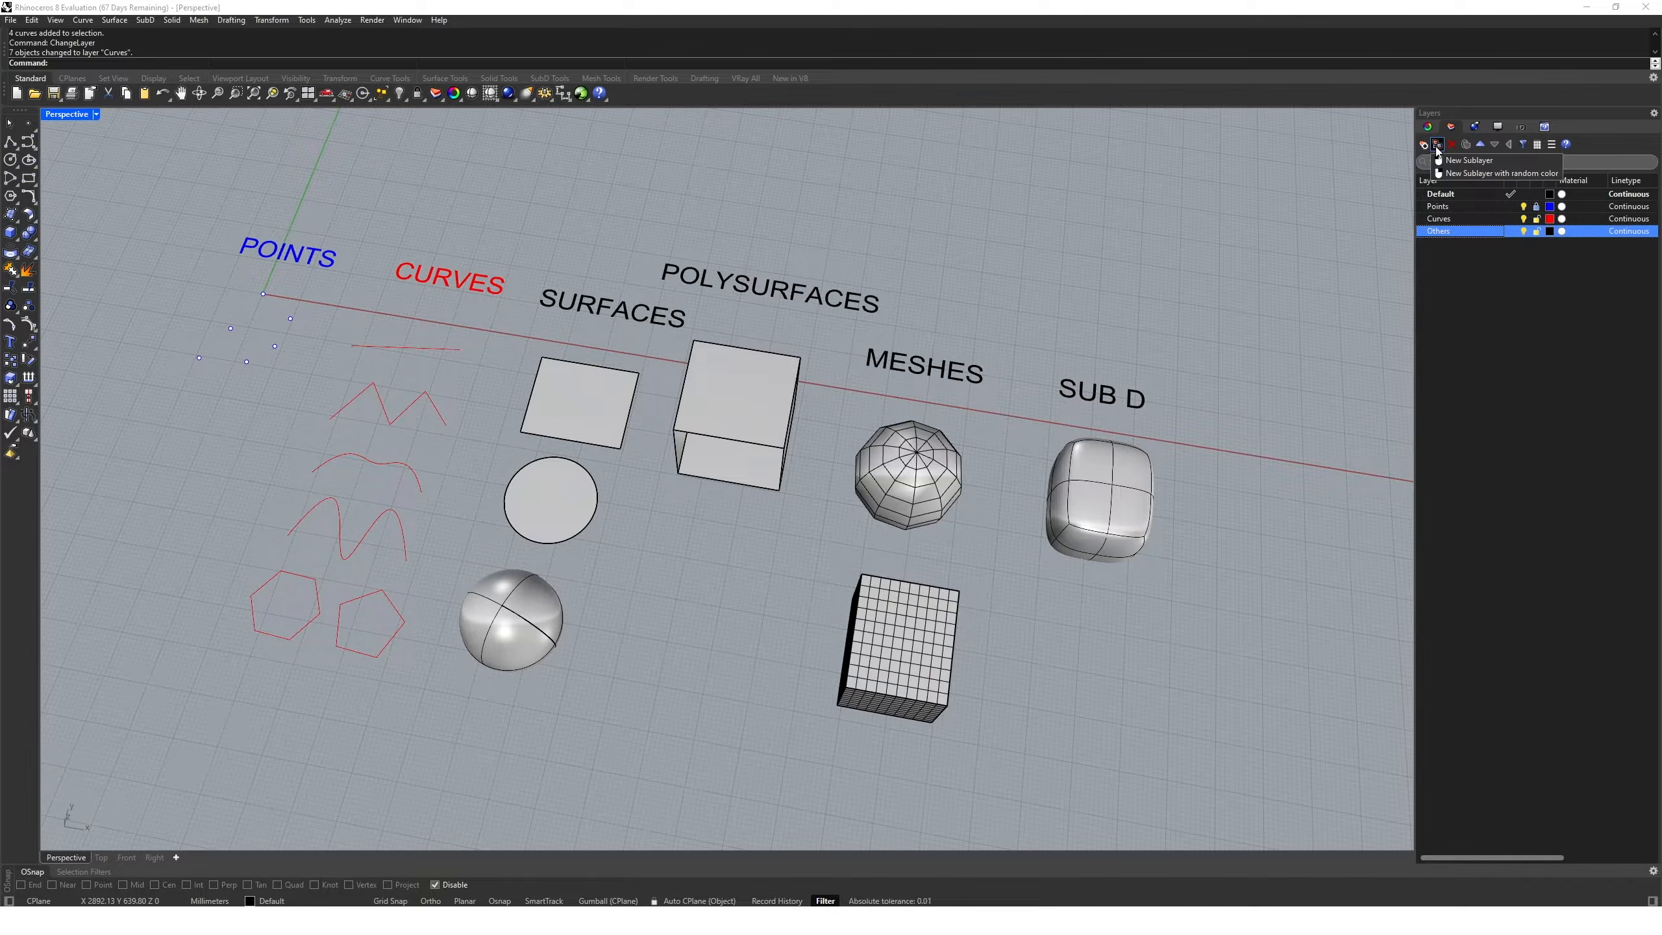
Add four sublayers named Surfaces, Polysurfaces, Meshes and SubD under the Others layer
left_click(1437, 145)
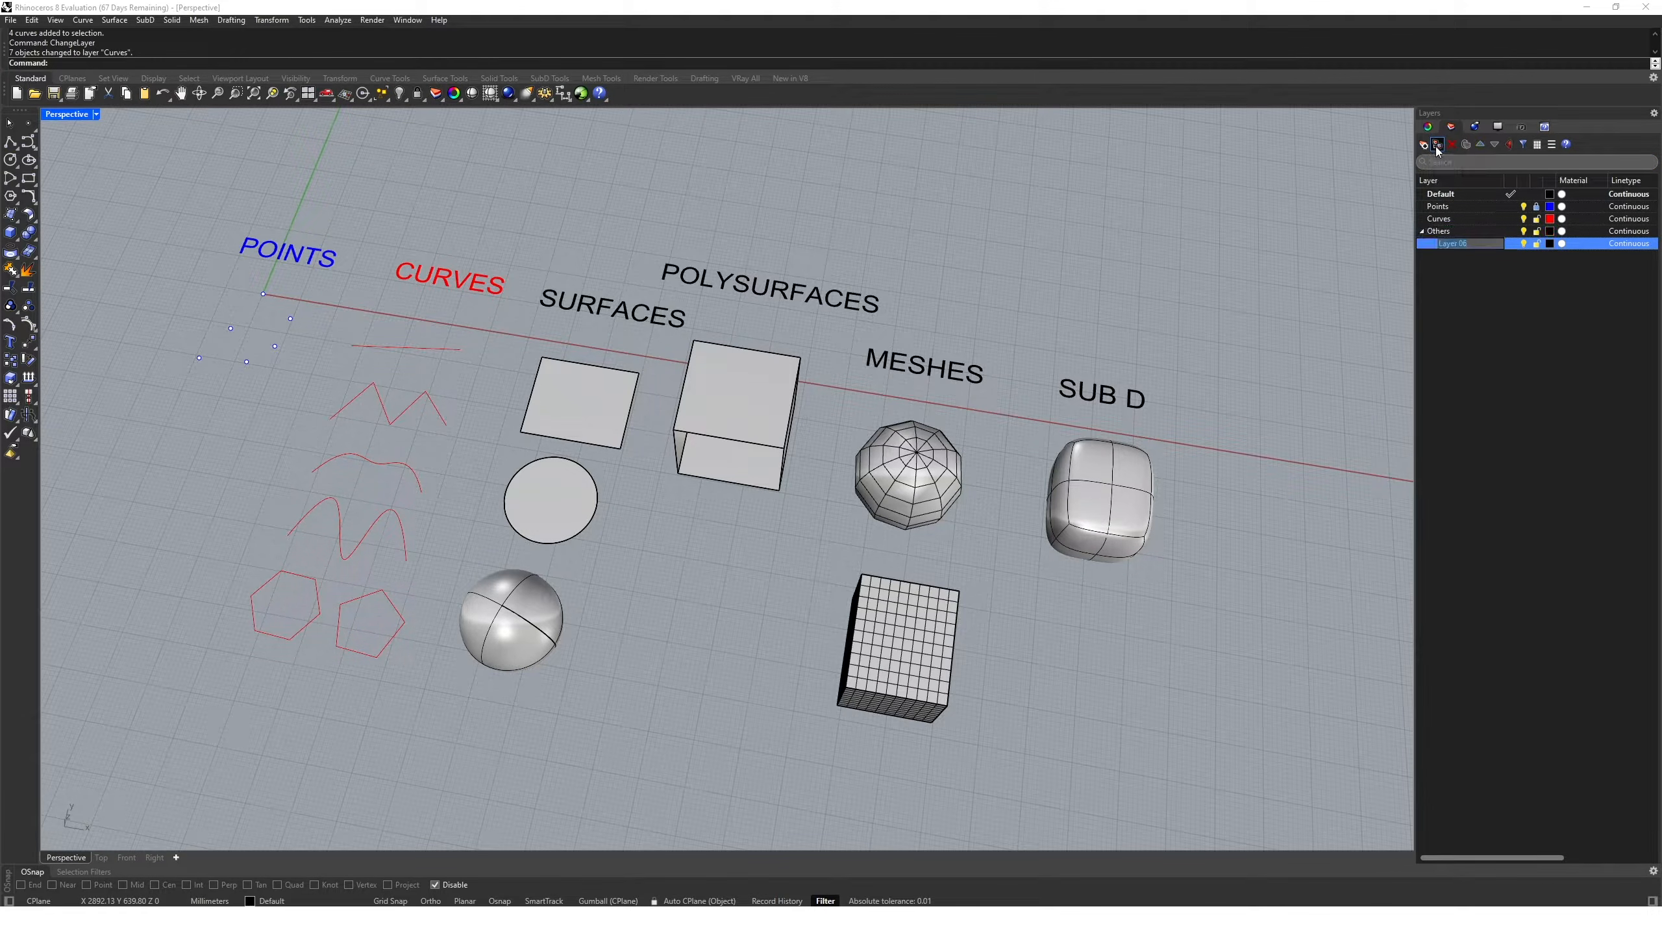
type("Surfaces")
left_click(1425, 145)
type("Polysurfaces")
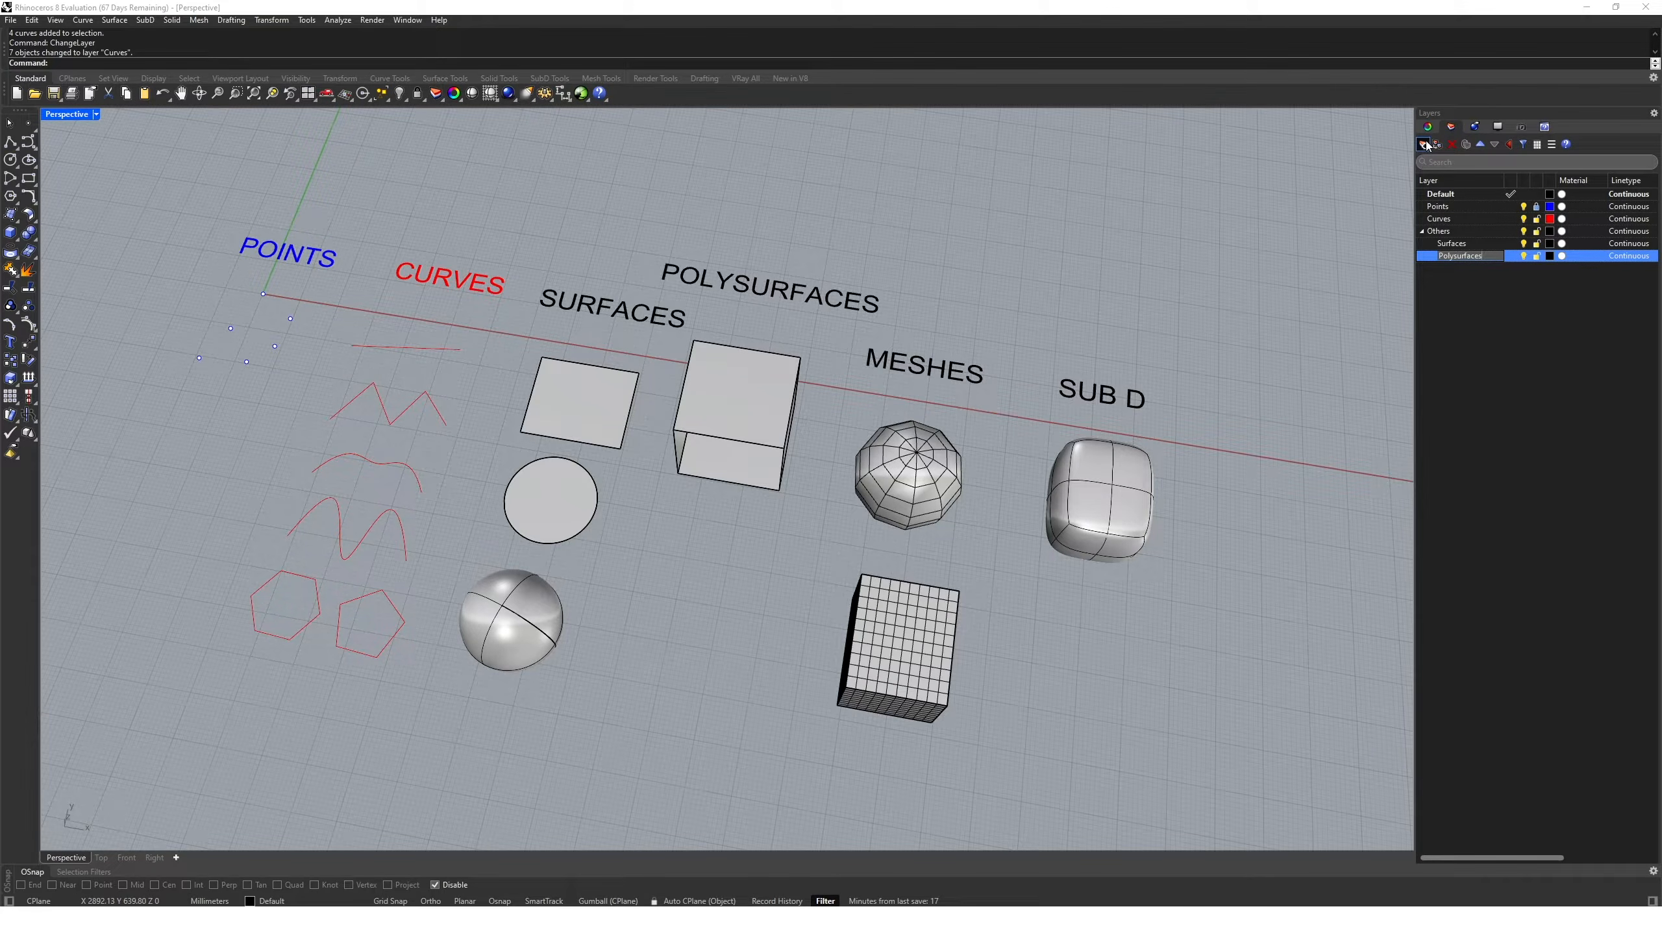
left_click(1425, 145)
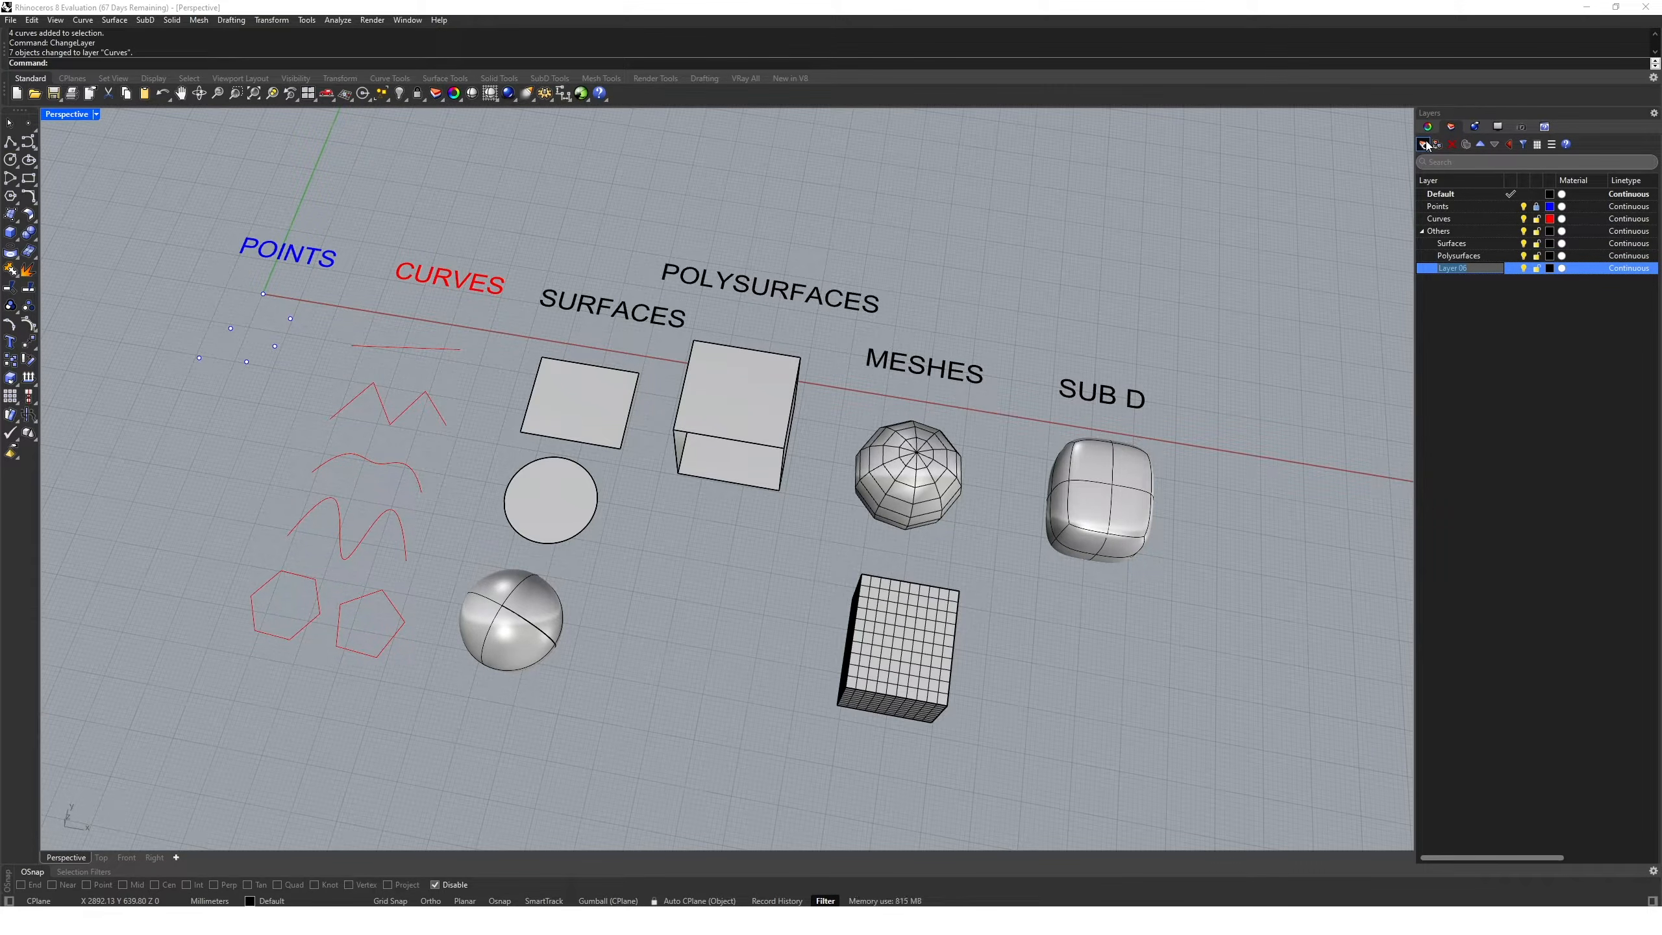
type("Meshes")
left_click(1425, 144)
type("SubD")
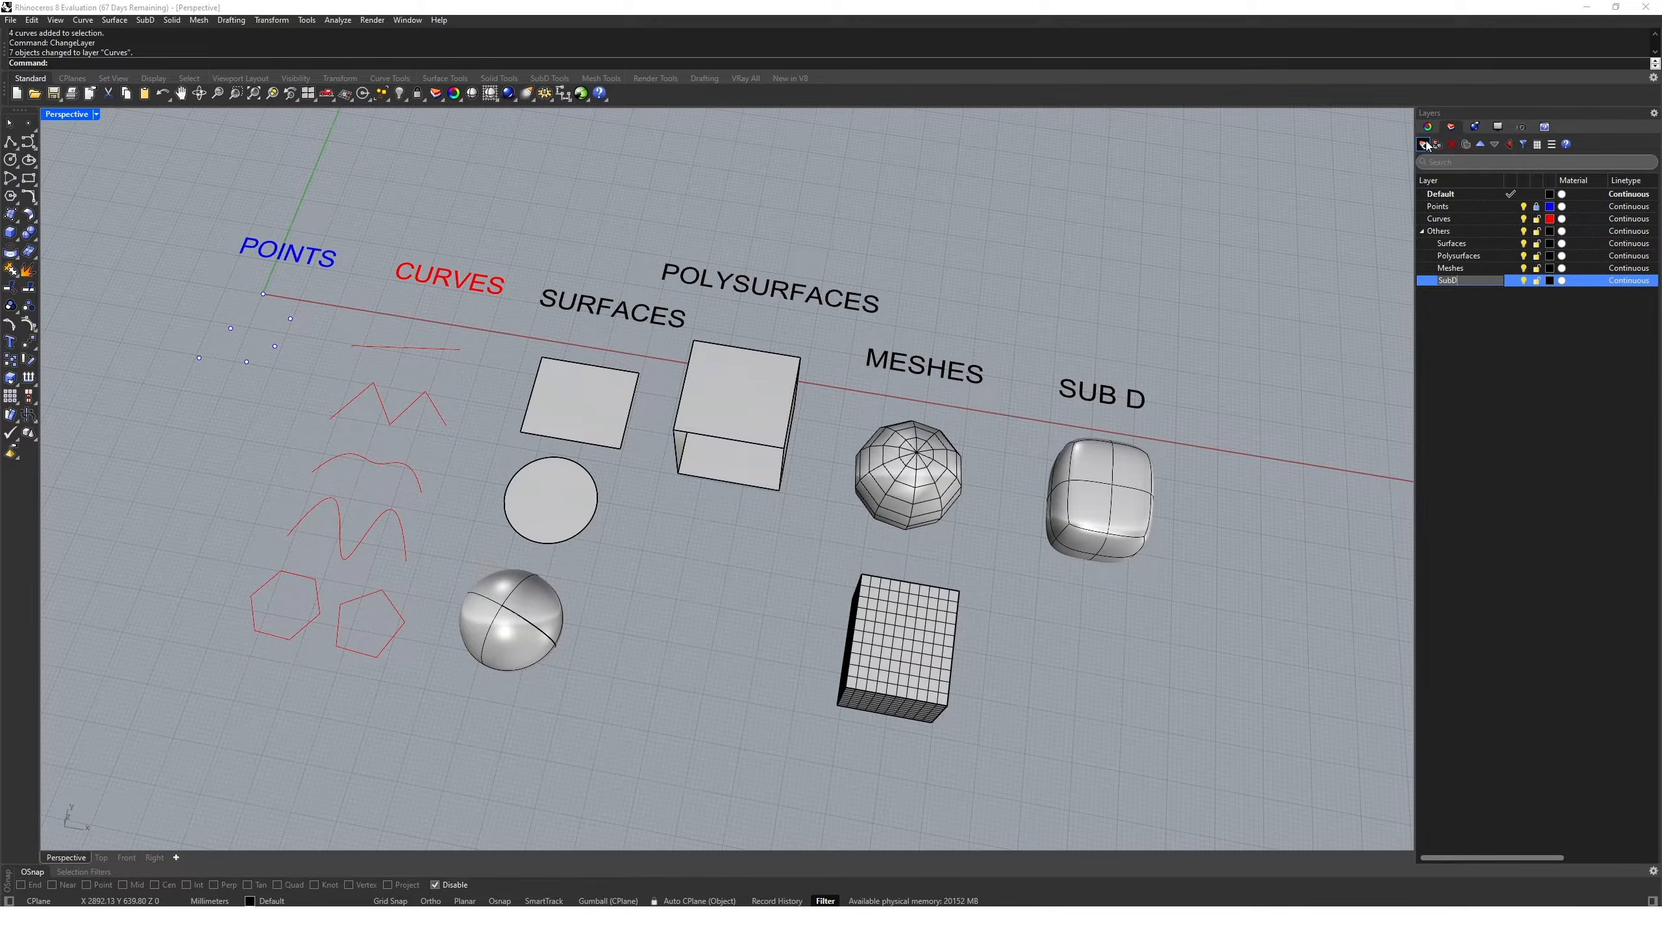
key("Return")
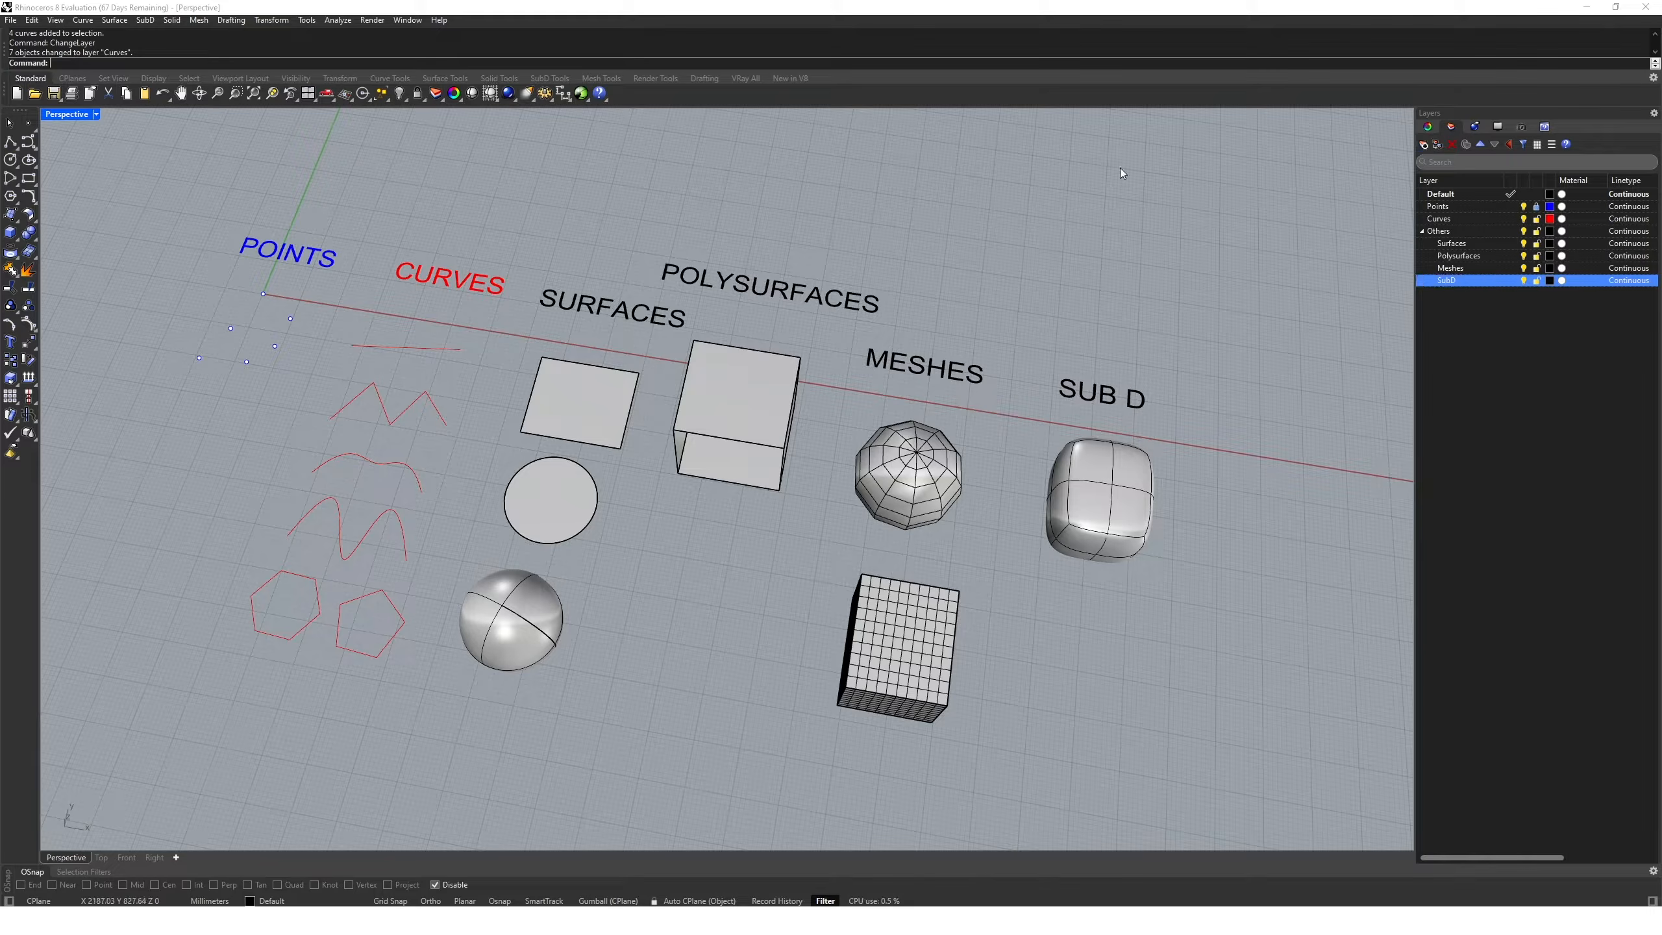
Move the rectangular and circular surfaces, the smooth sphere and the SURFACES label to the Surfaces sublayer
left_click_drag(601, 243, 547, 564)
left_click(562, 655, "shift")
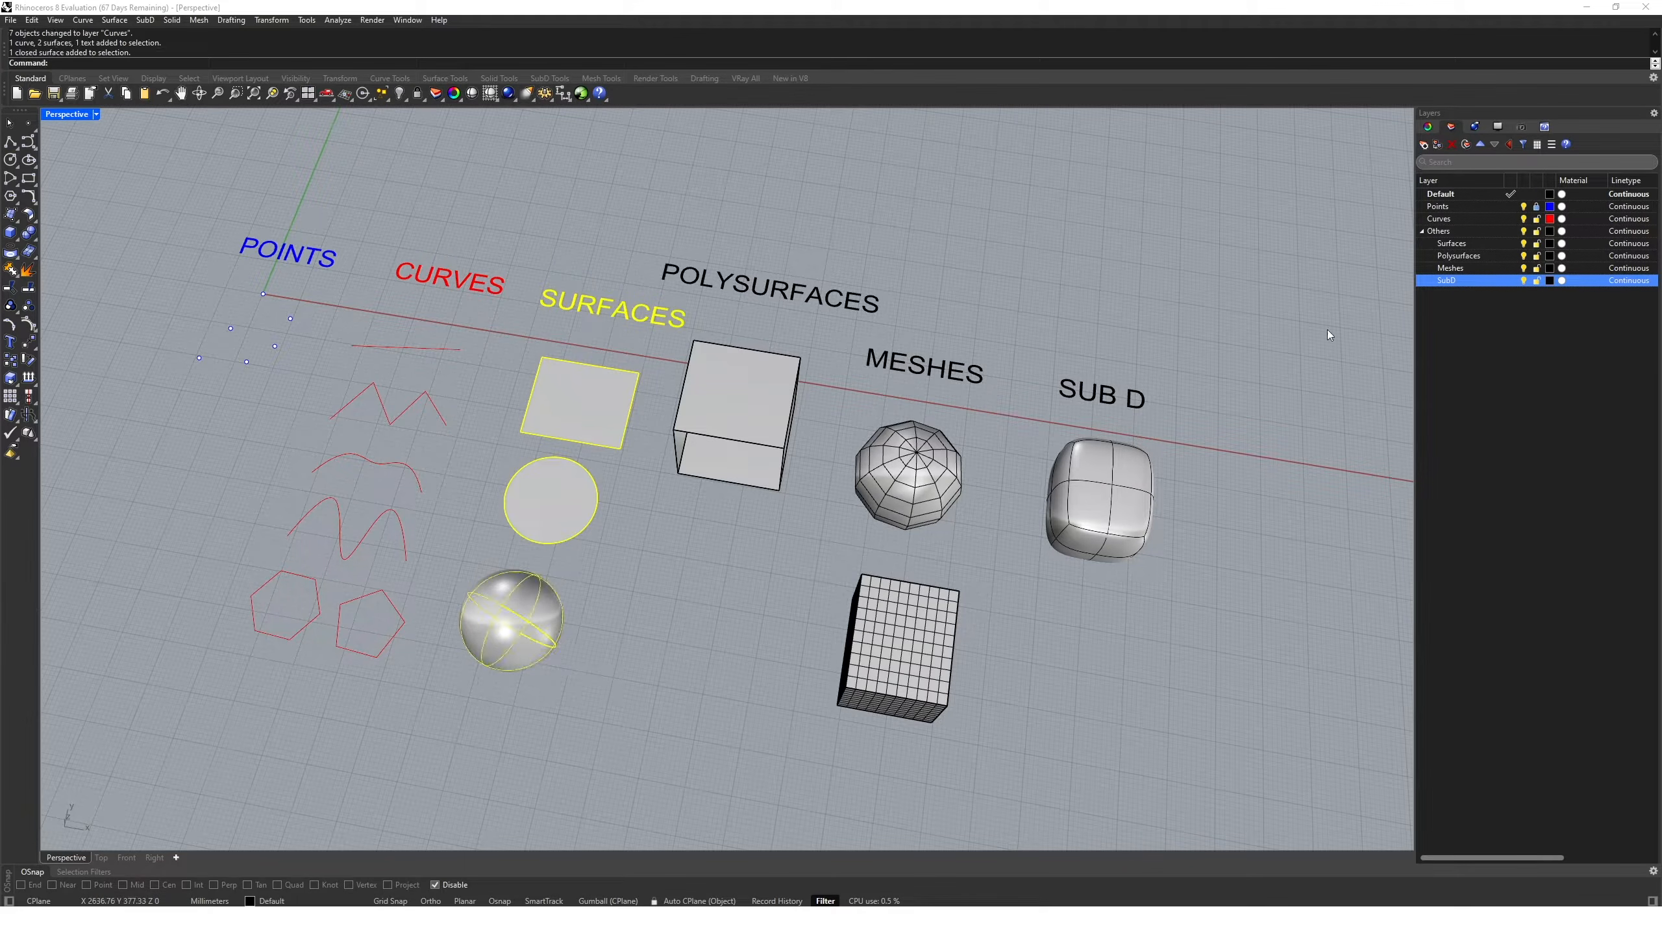
right_click(1461, 244)
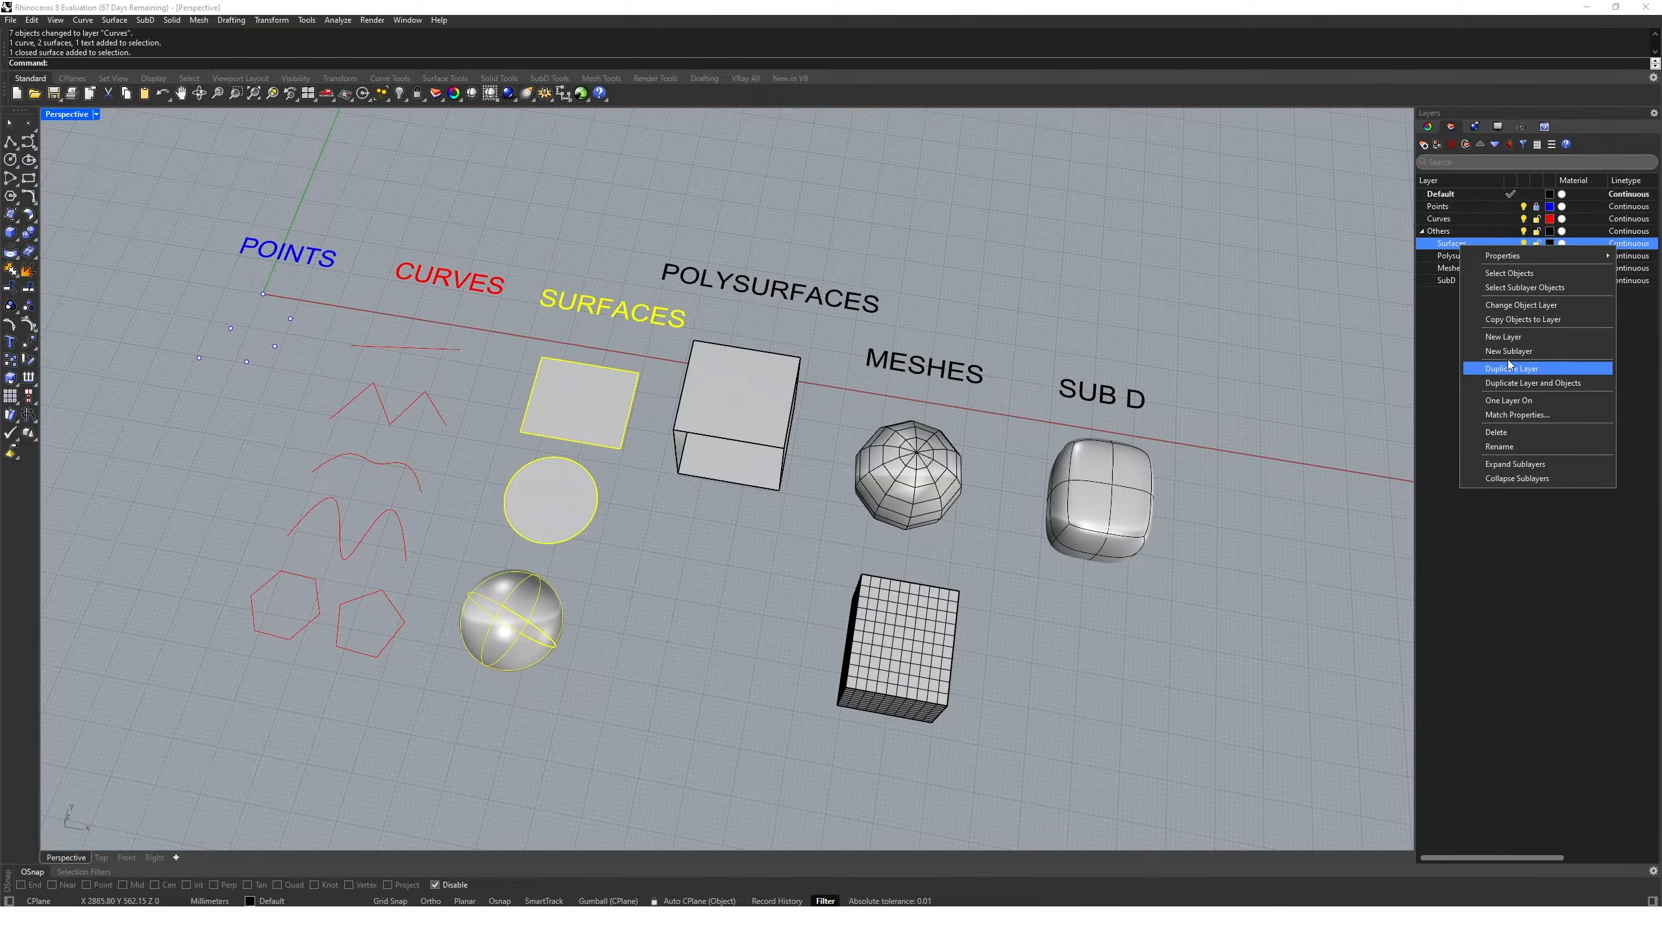
left_click(1520, 305)
Move the box polysurface and the POLYSURFACES label to the Polysurfaces sublayer
left_click_drag(788, 559, 751, 250)
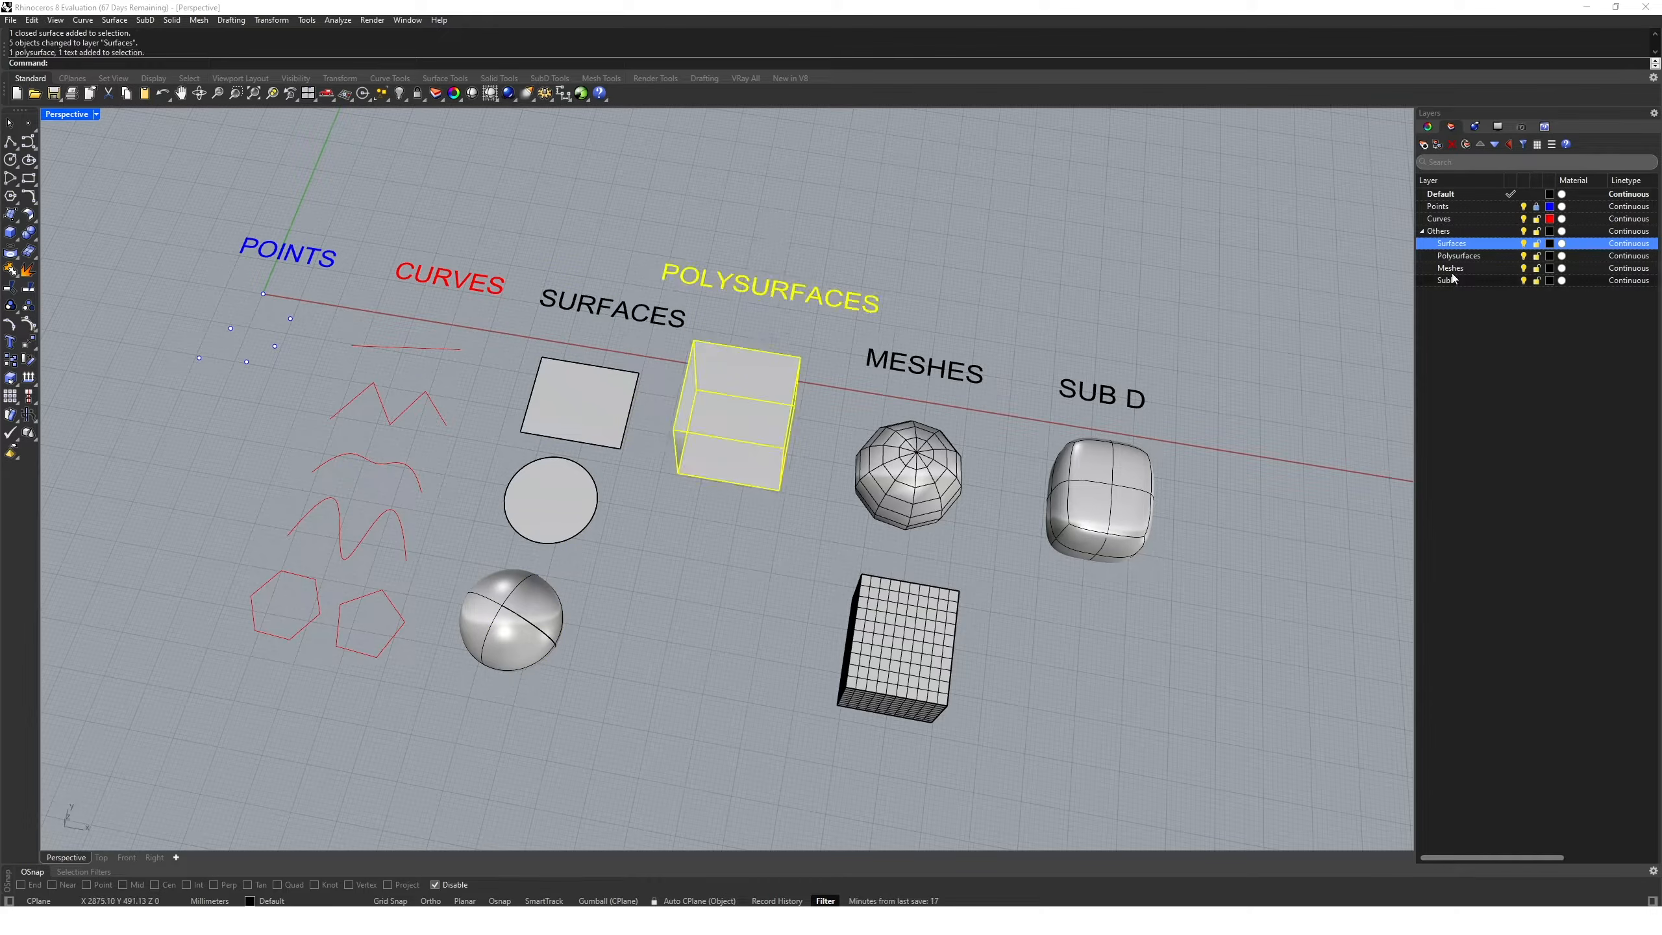
right_click(1460, 256)
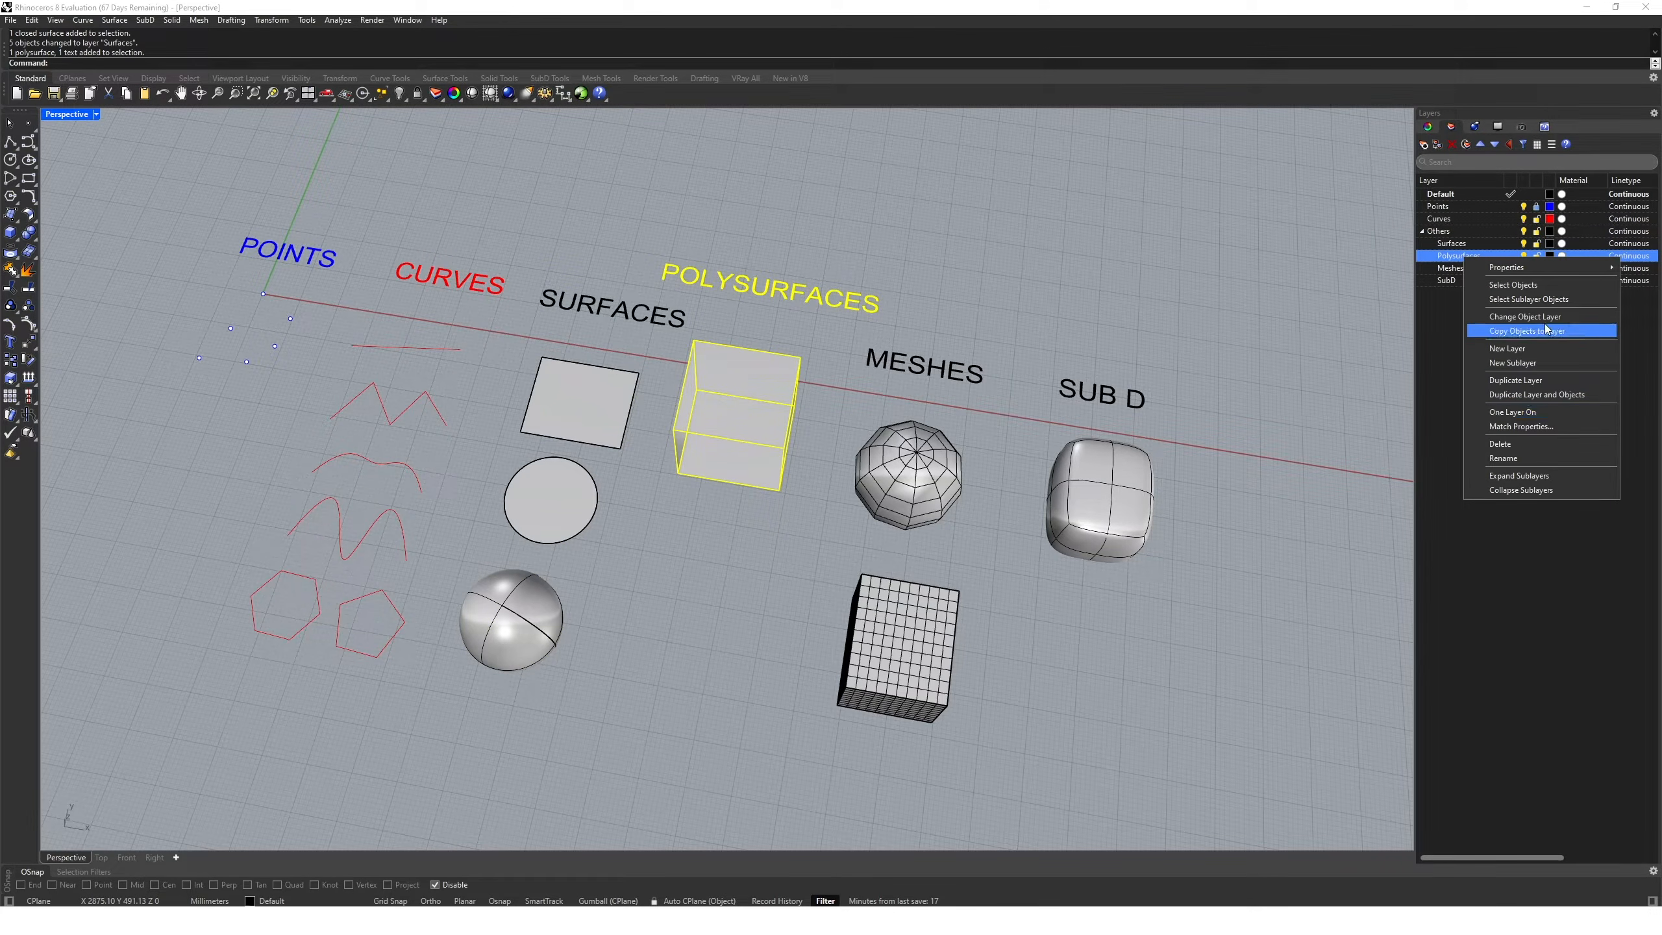
left_click(1517, 318)
Move the mesh sphere, the mesh box and the MESHES label to the Meshes sublayer
left_click_drag(926, 264, 892, 612)
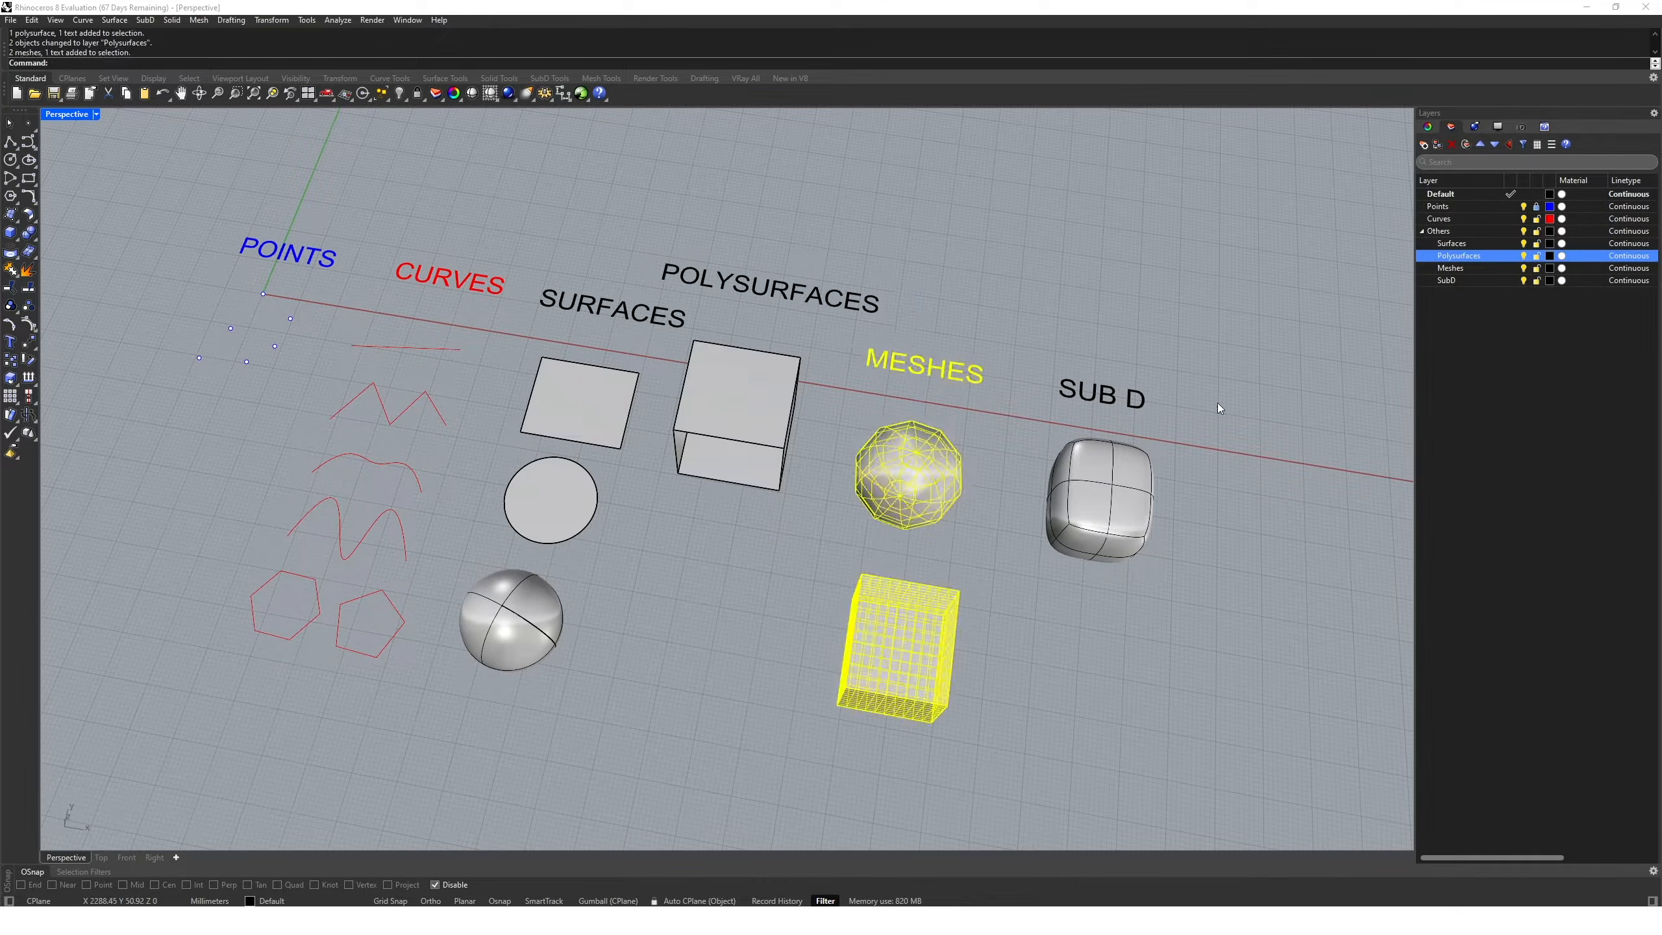
right_click(1481, 267)
left_click(1532, 326)
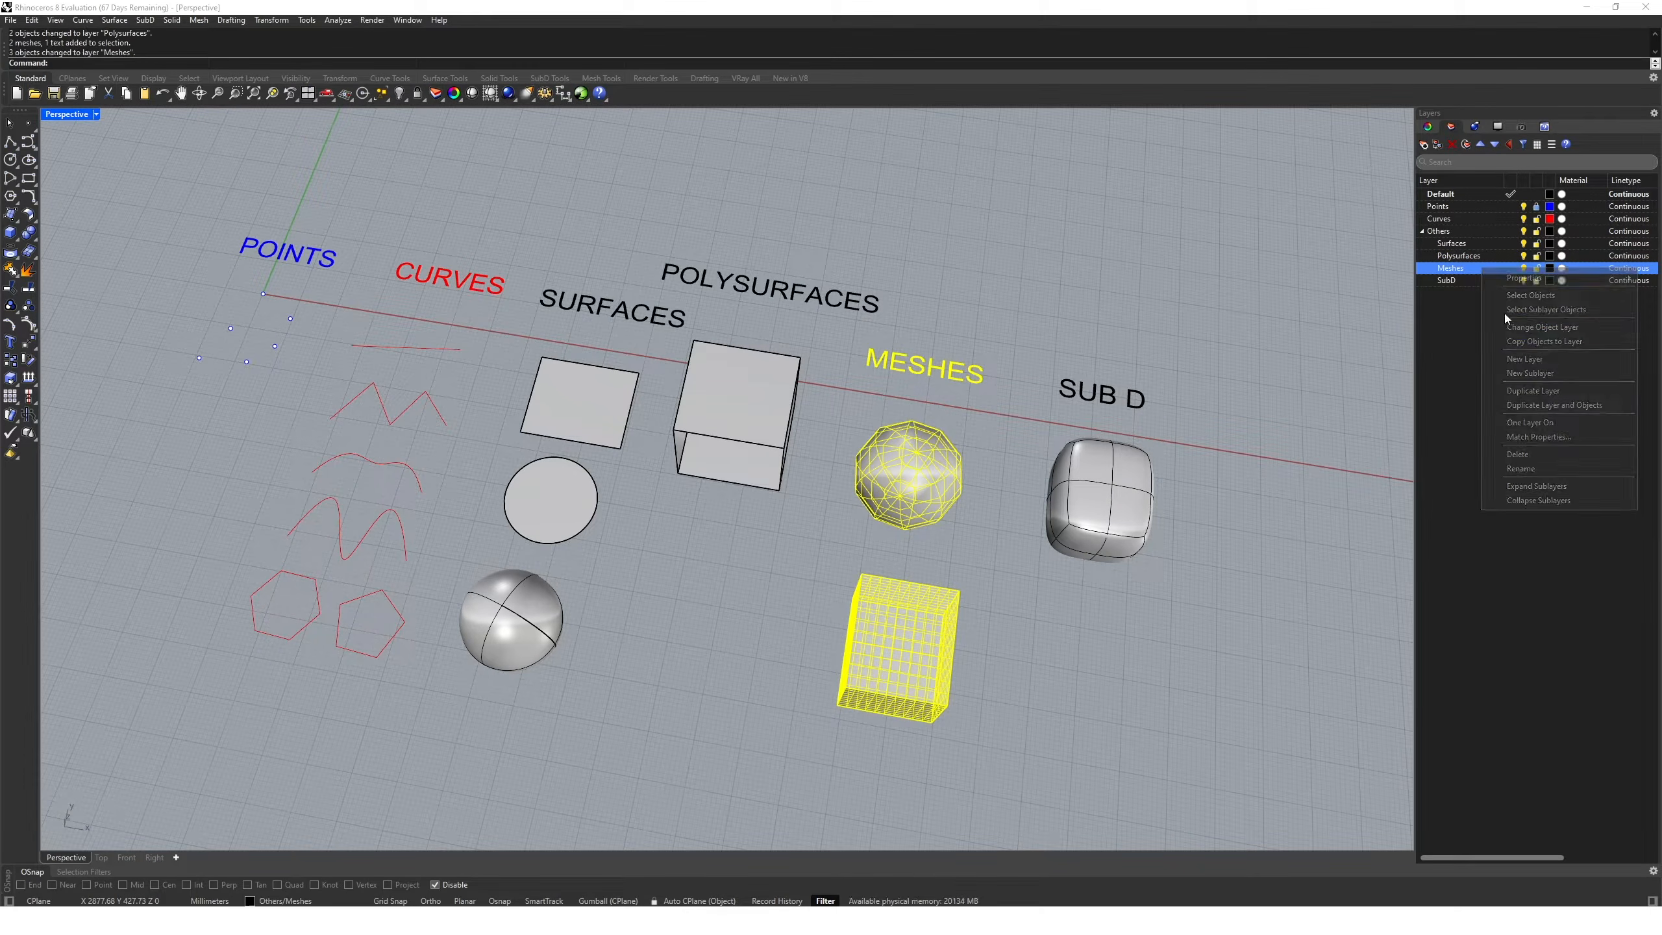
Move the rounded SubD box and the SUB D label to the SubD sublayer
left_click_drag(1153, 324, 1077, 538)
right_click(1457, 281)
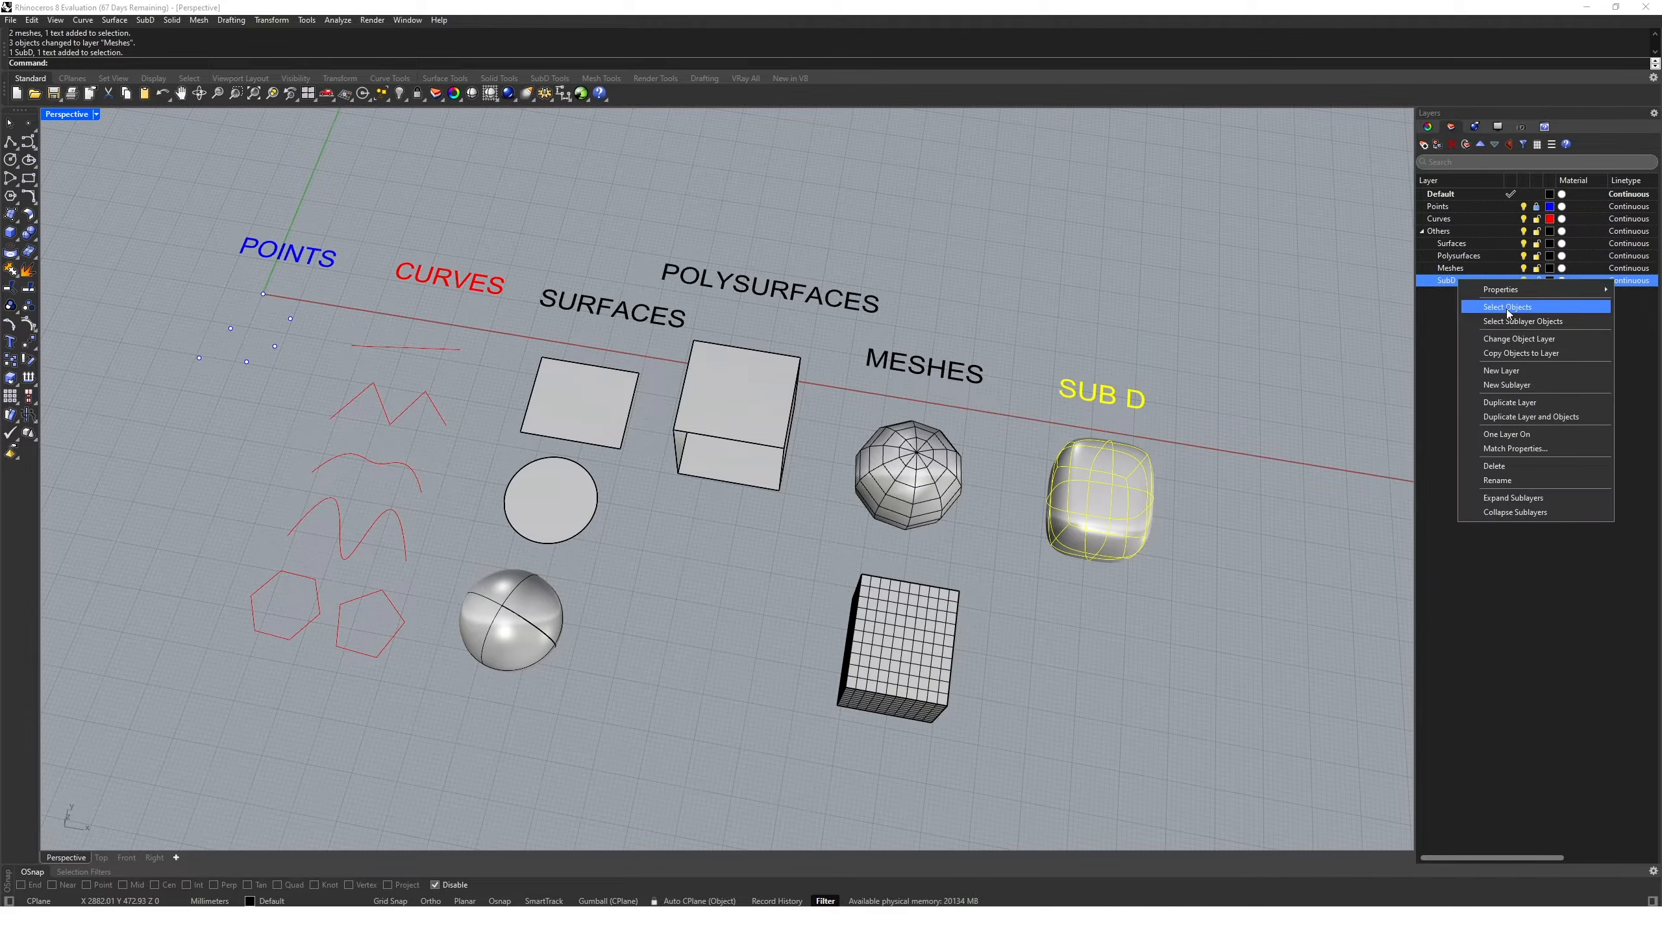
left_click(1525, 338)
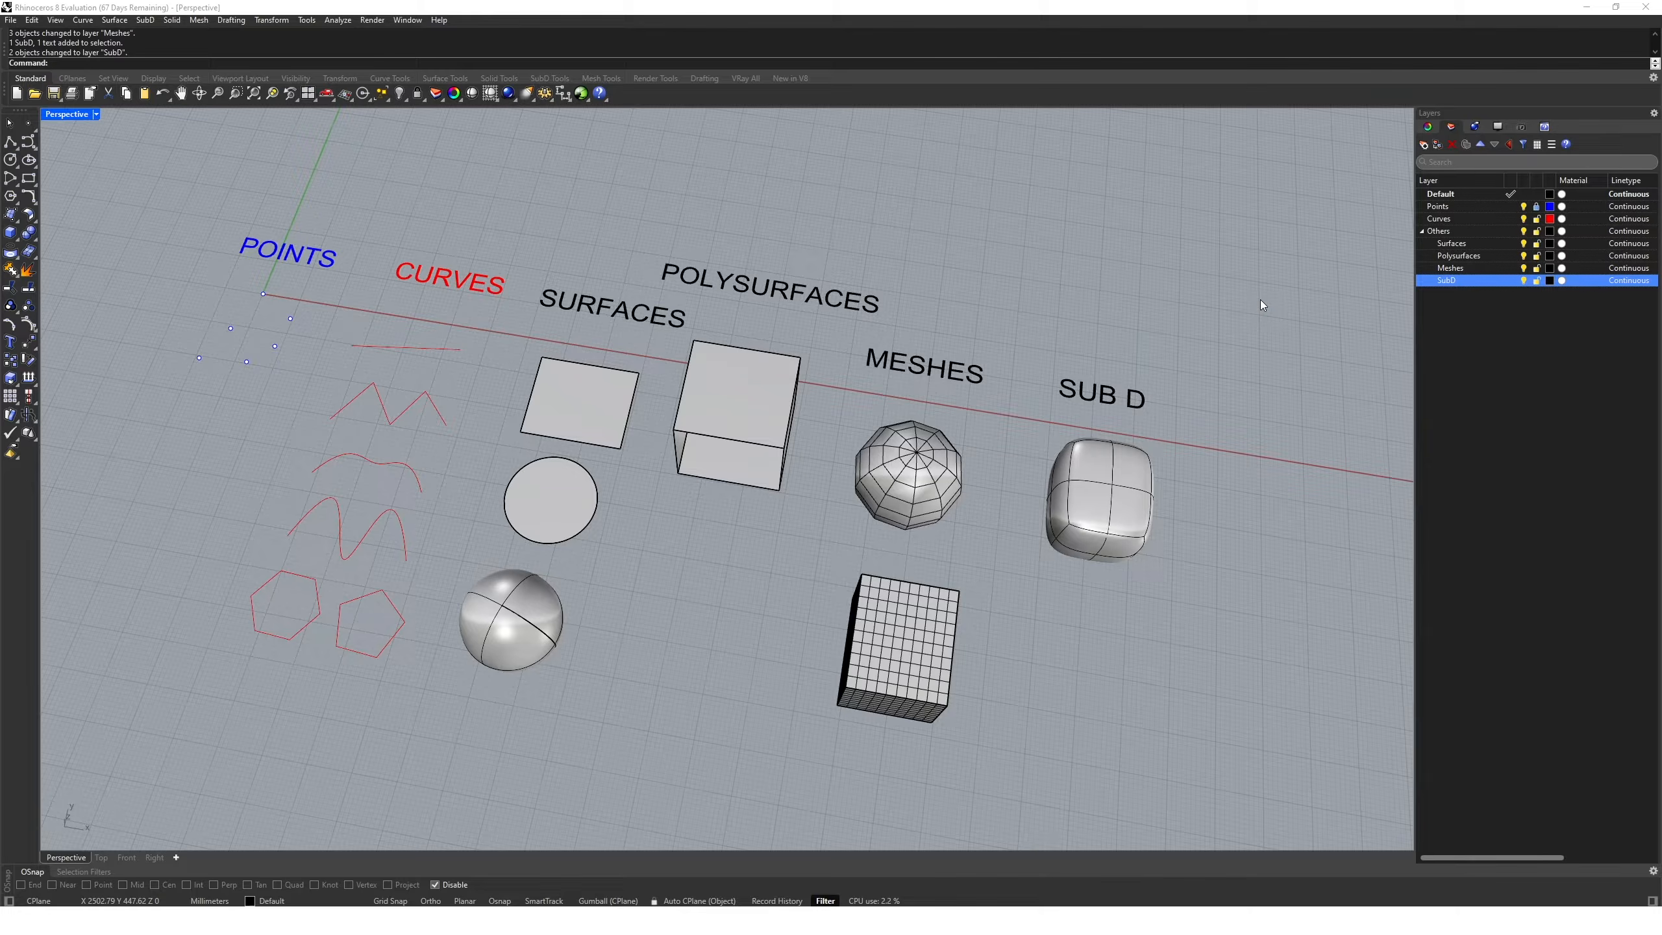
Lock the Surfaces sublayer and test it with a selection window across the surfaces and the box polysurface
left_click(1481, 244)
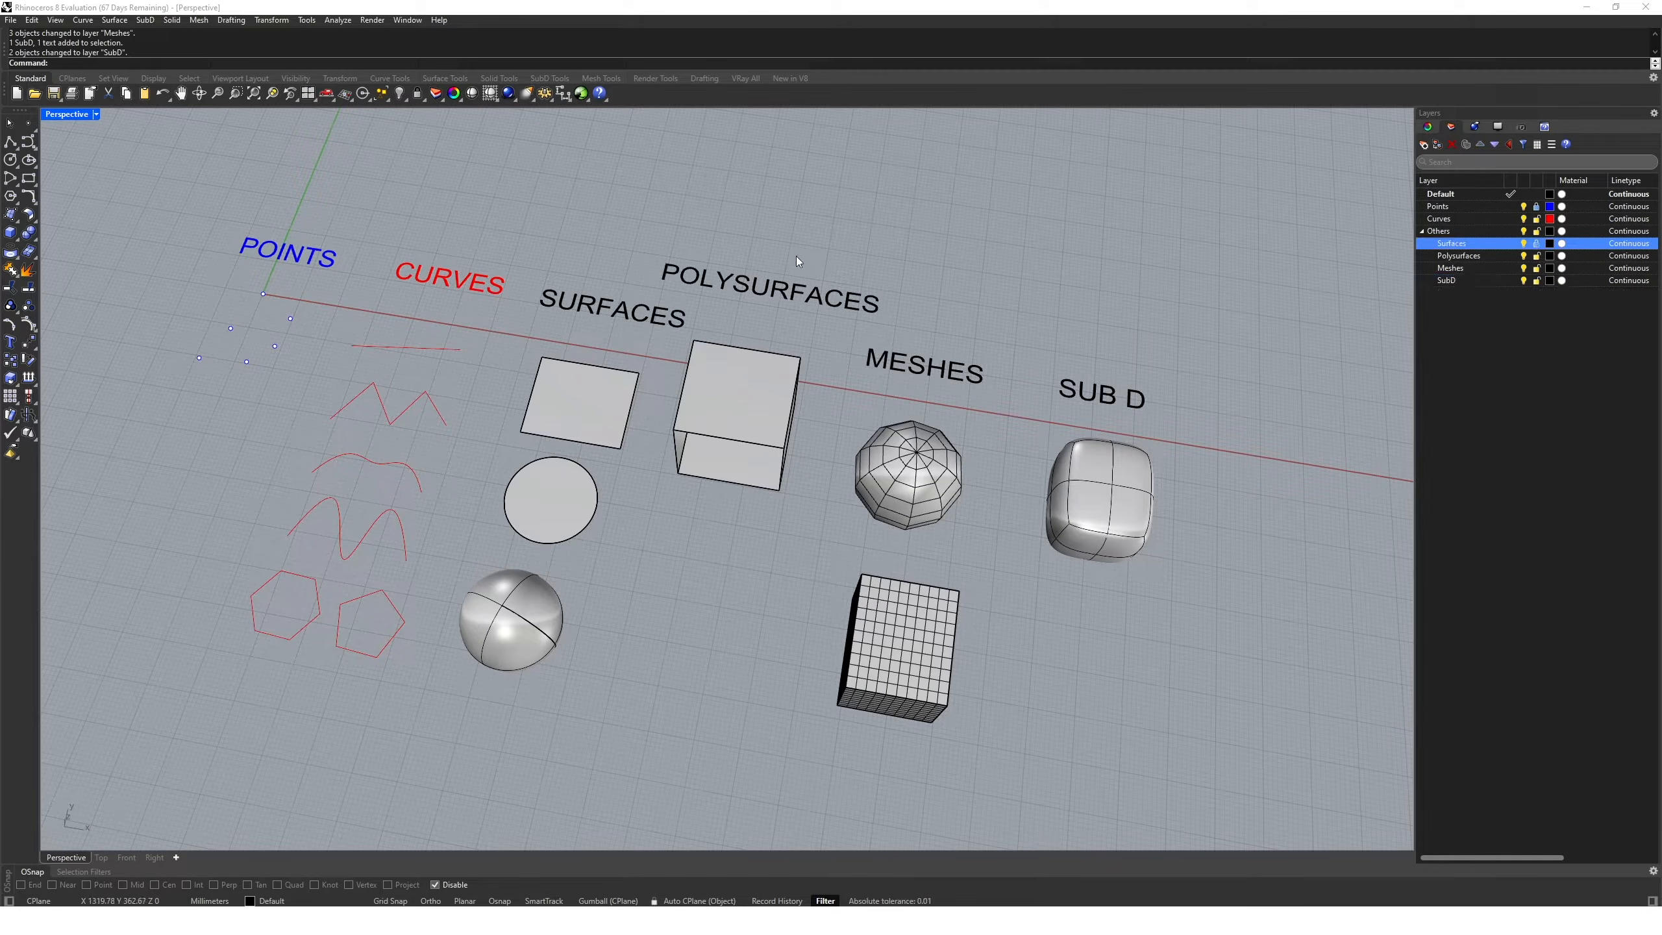
left_click_drag(796, 256, 574, 437)
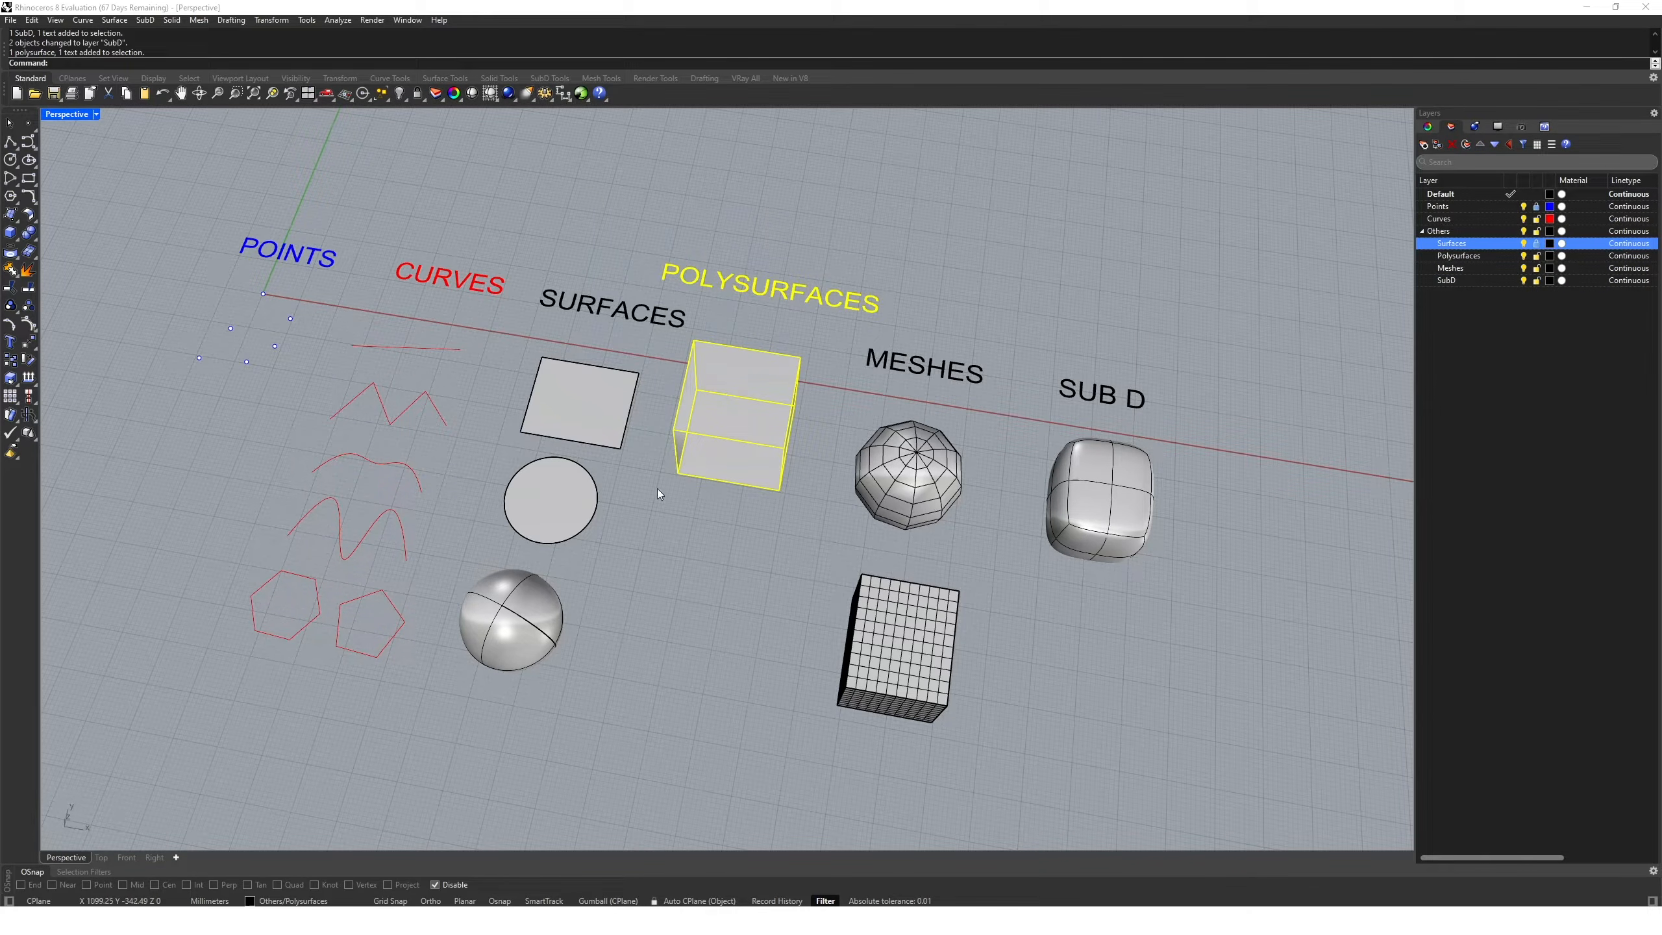
left_click(678, 504)
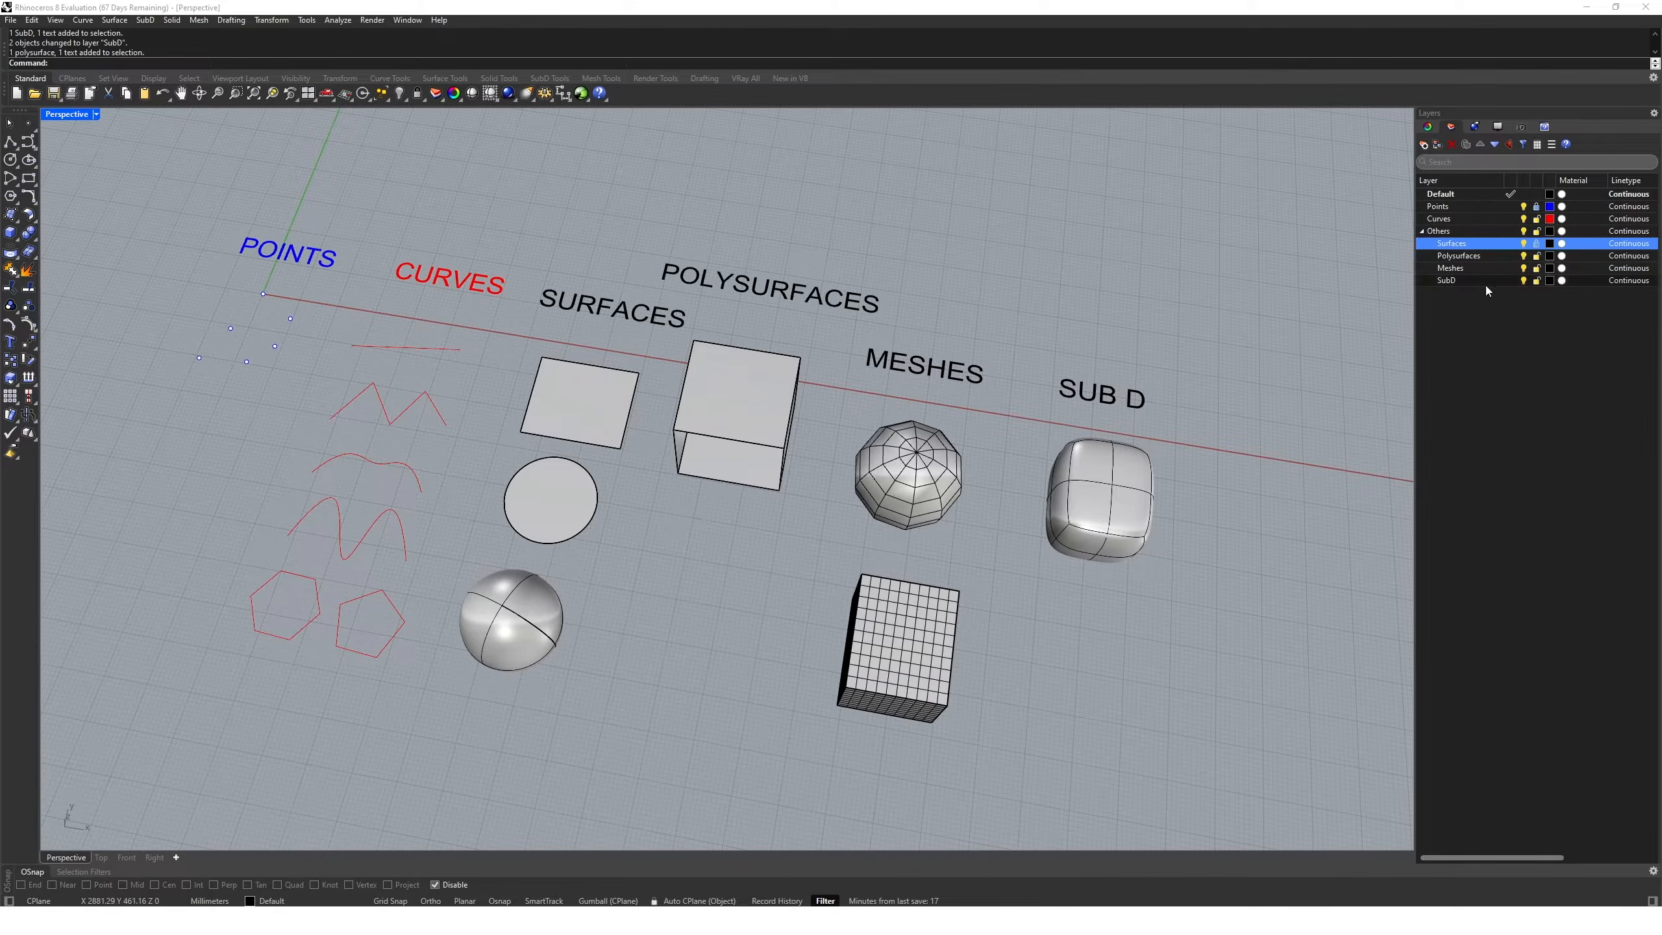
Turn the visibility of the Surfaces sublayer off and back on, twice
left_click(1523, 243)
left_click(1523, 244)
left_click(1523, 244)
left_click(1523, 244)
Lock the parent Others layer and test the lock with selection windows across the objects in its sublayers
left_click(1536, 231)
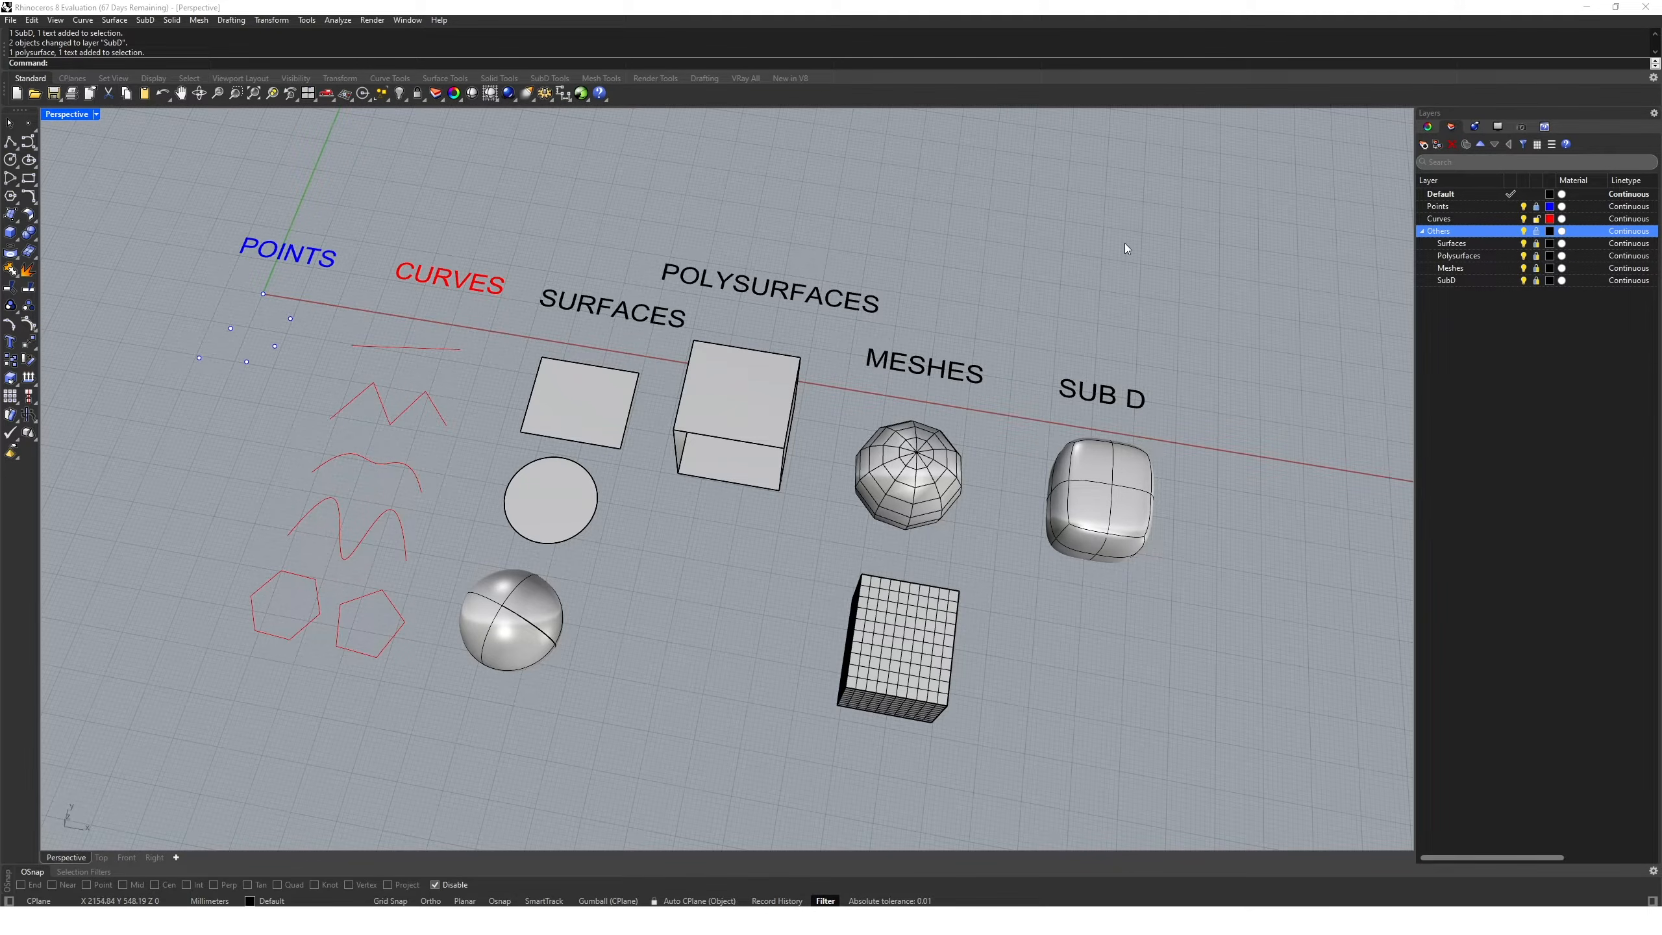
left_click_drag(1130, 222, 503, 694)
left_click_drag(1014, 225, 511, 614)
left_click(1101, 309)
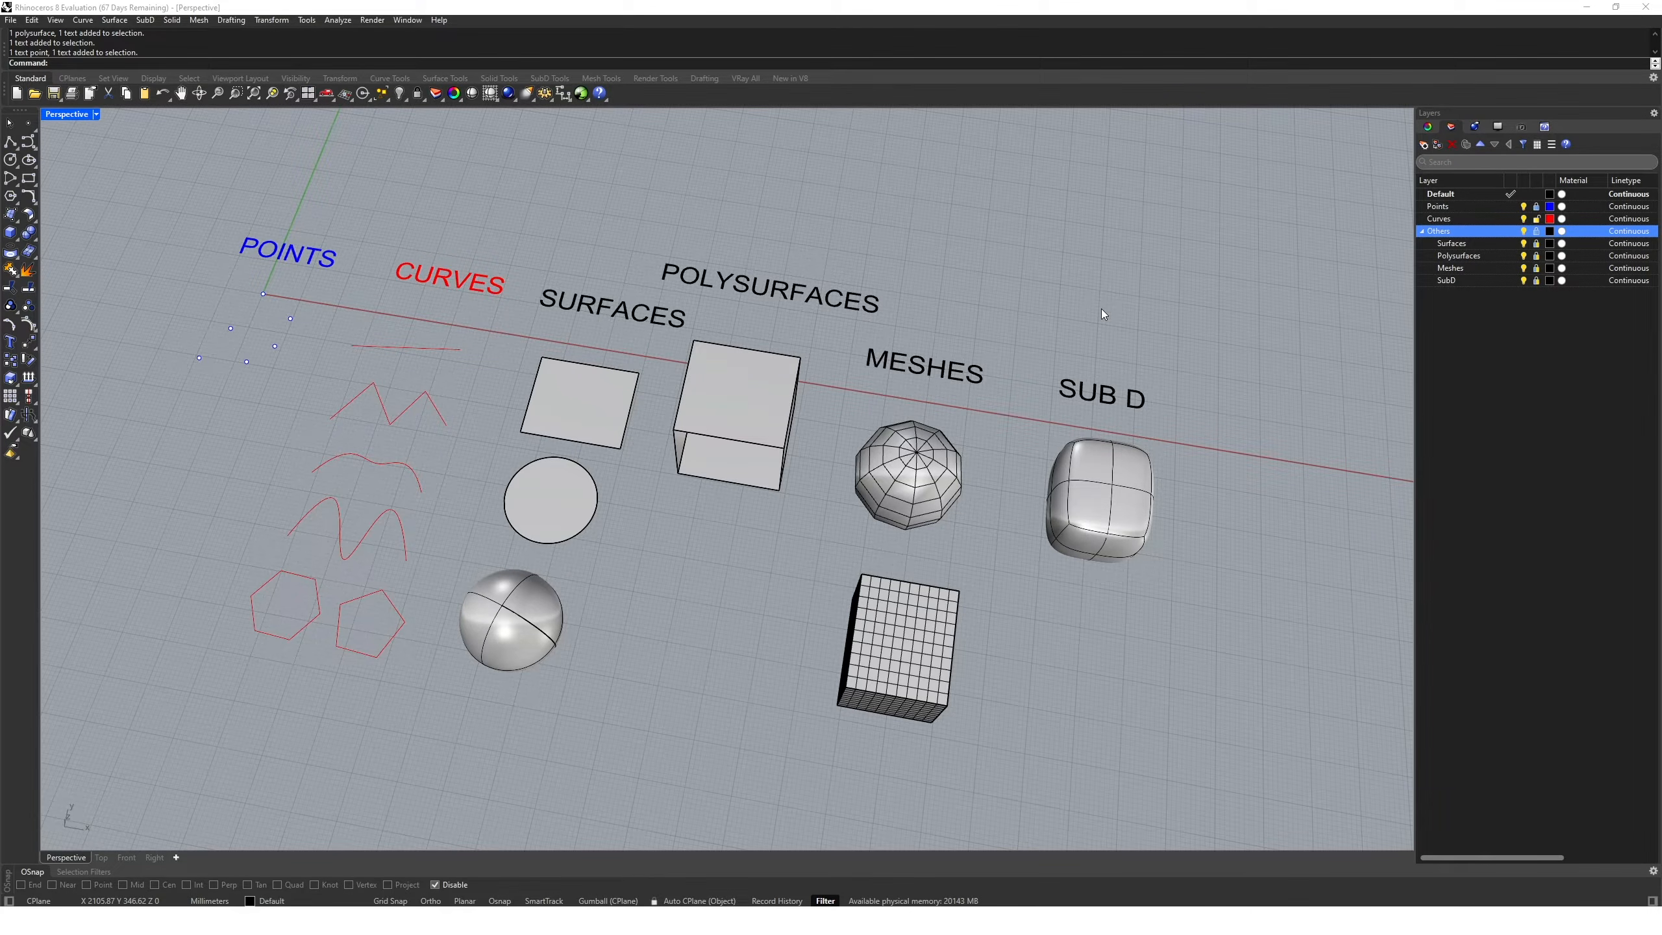
Hide the Others layer together with all its sublayers, and show it again
left_click(1523, 231)
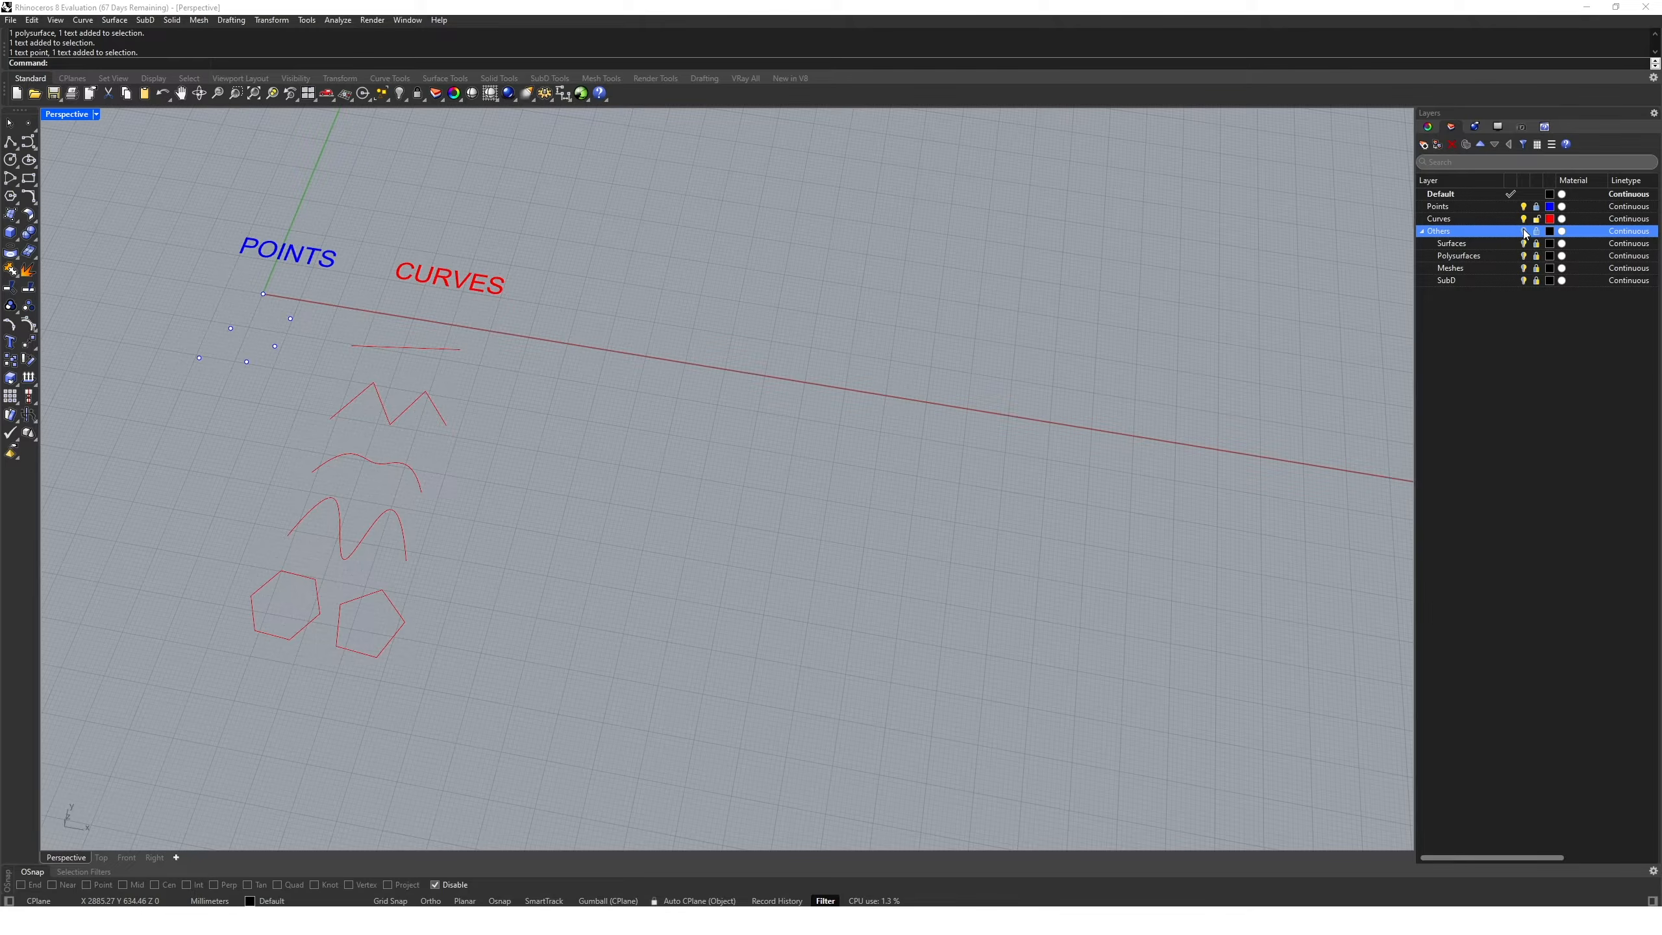
left_click(1524, 232)
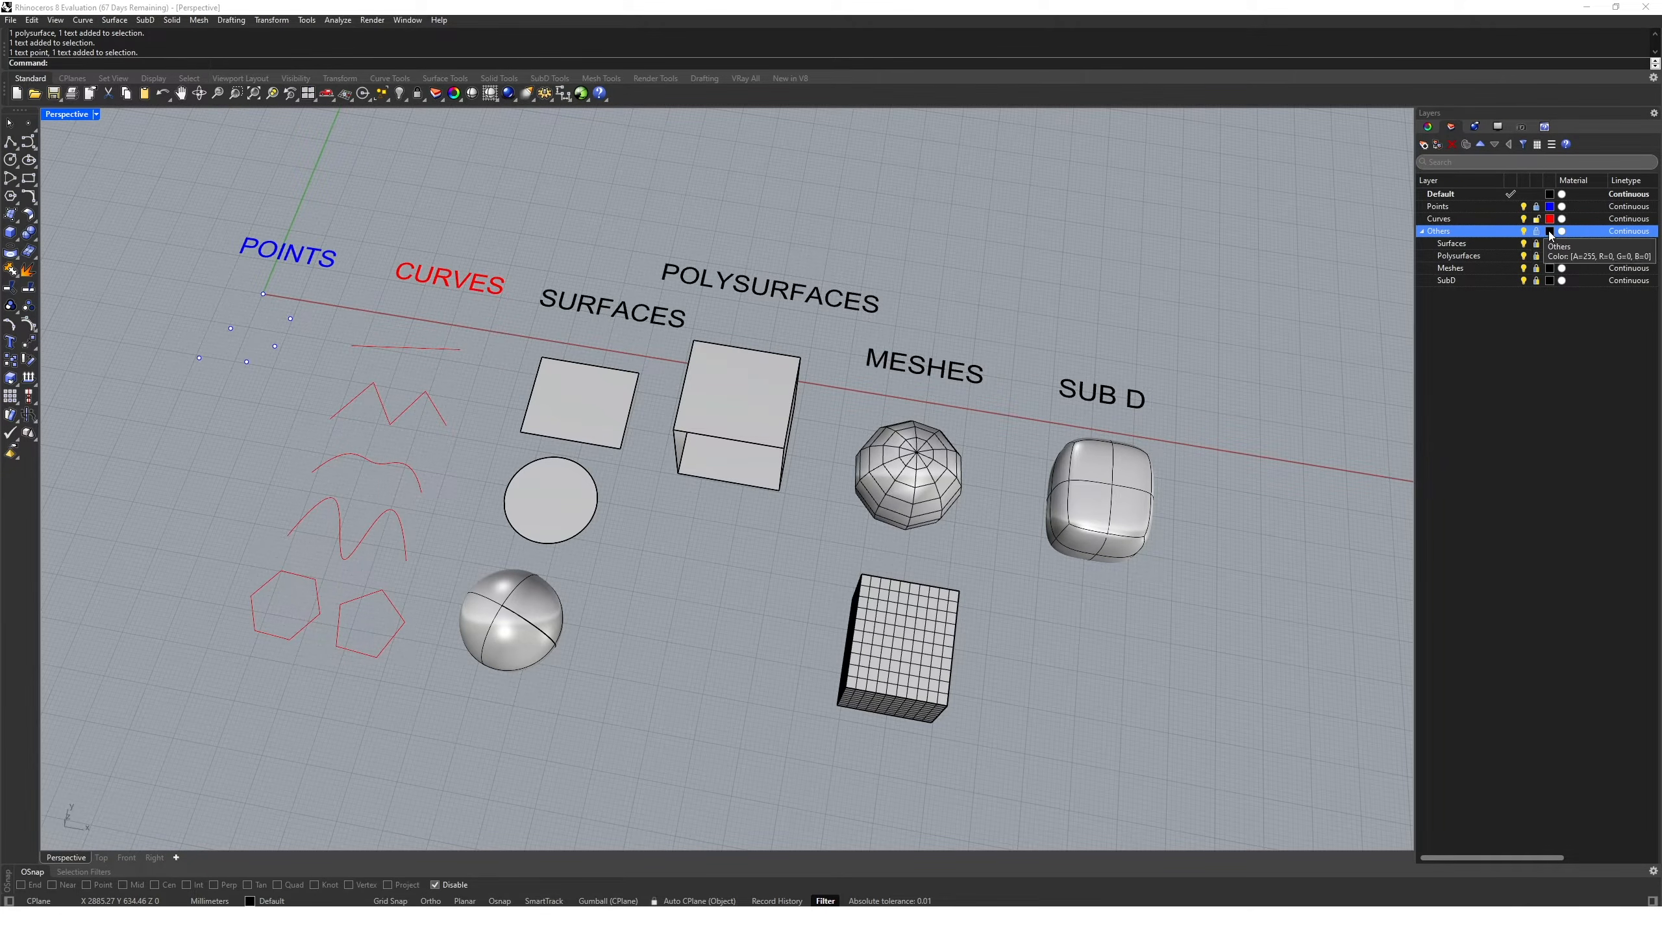
Set the colour of the parent Others layer to DarkGreen
left_click(1550, 231)
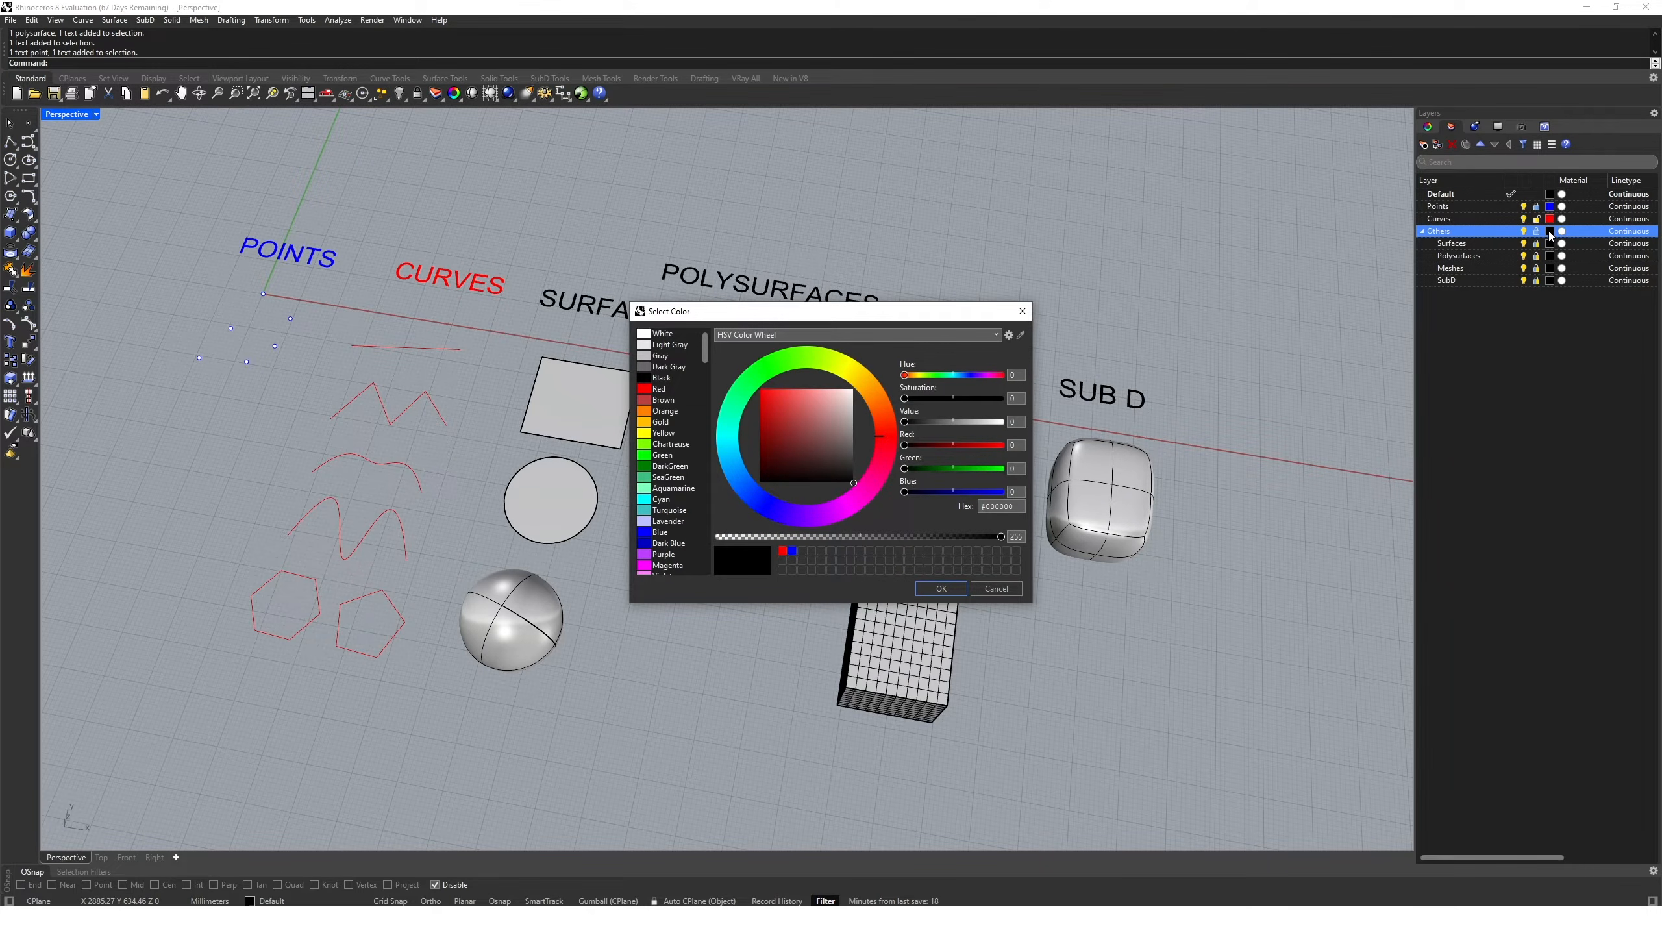
left_click(681, 466)
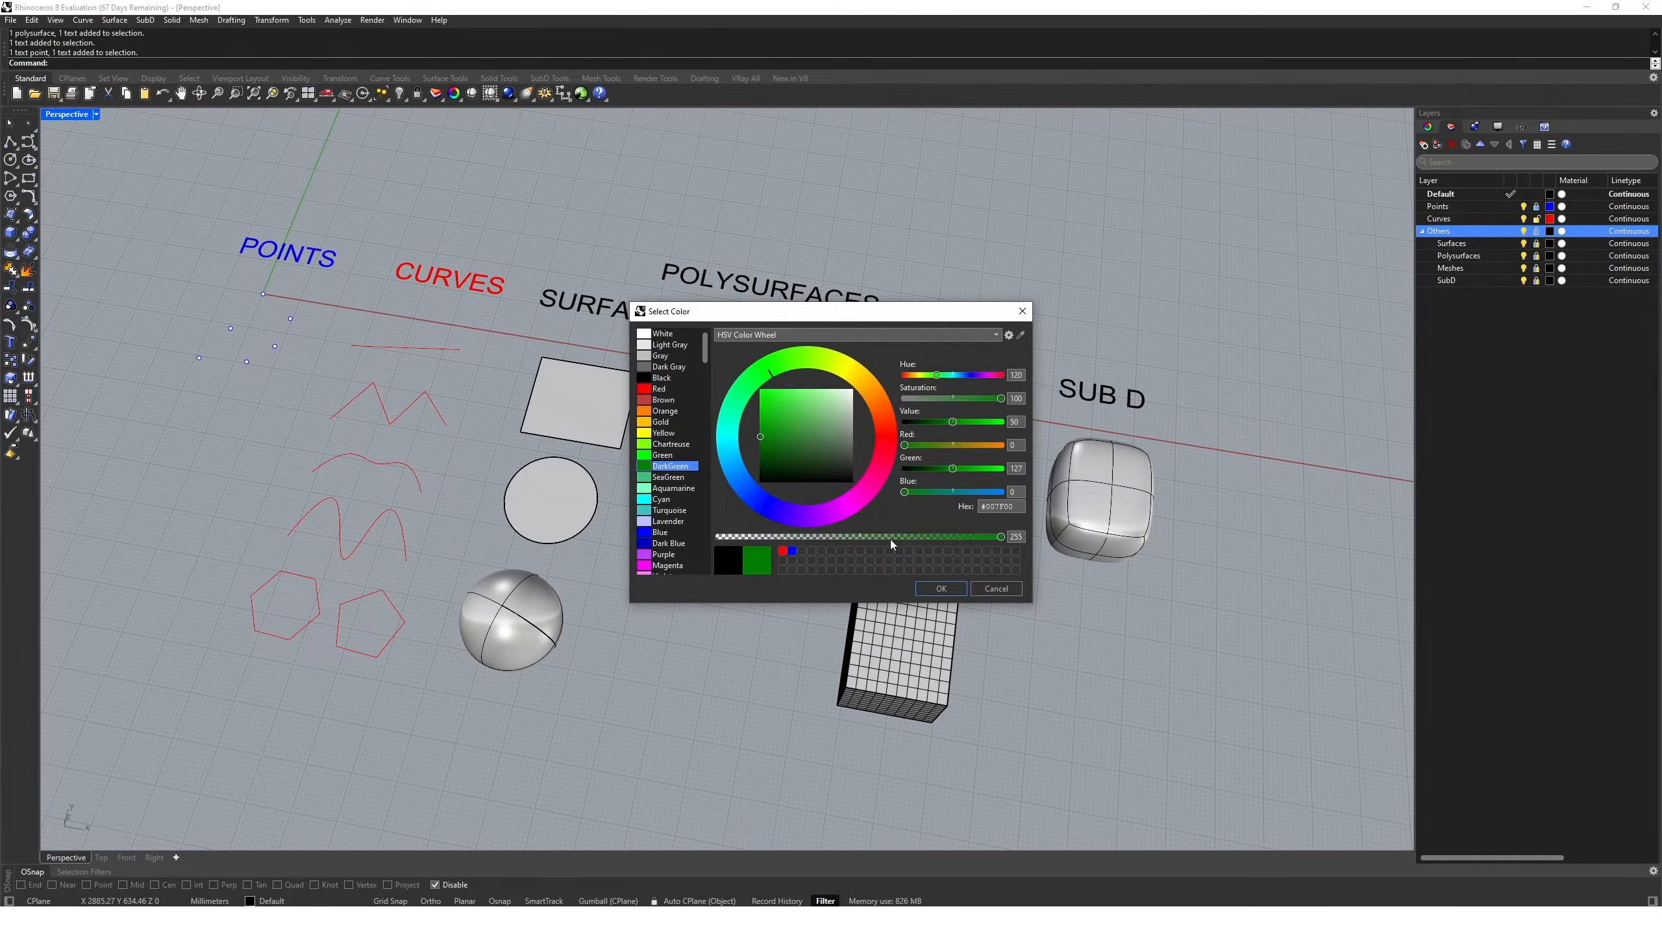
left_click(948, 589)
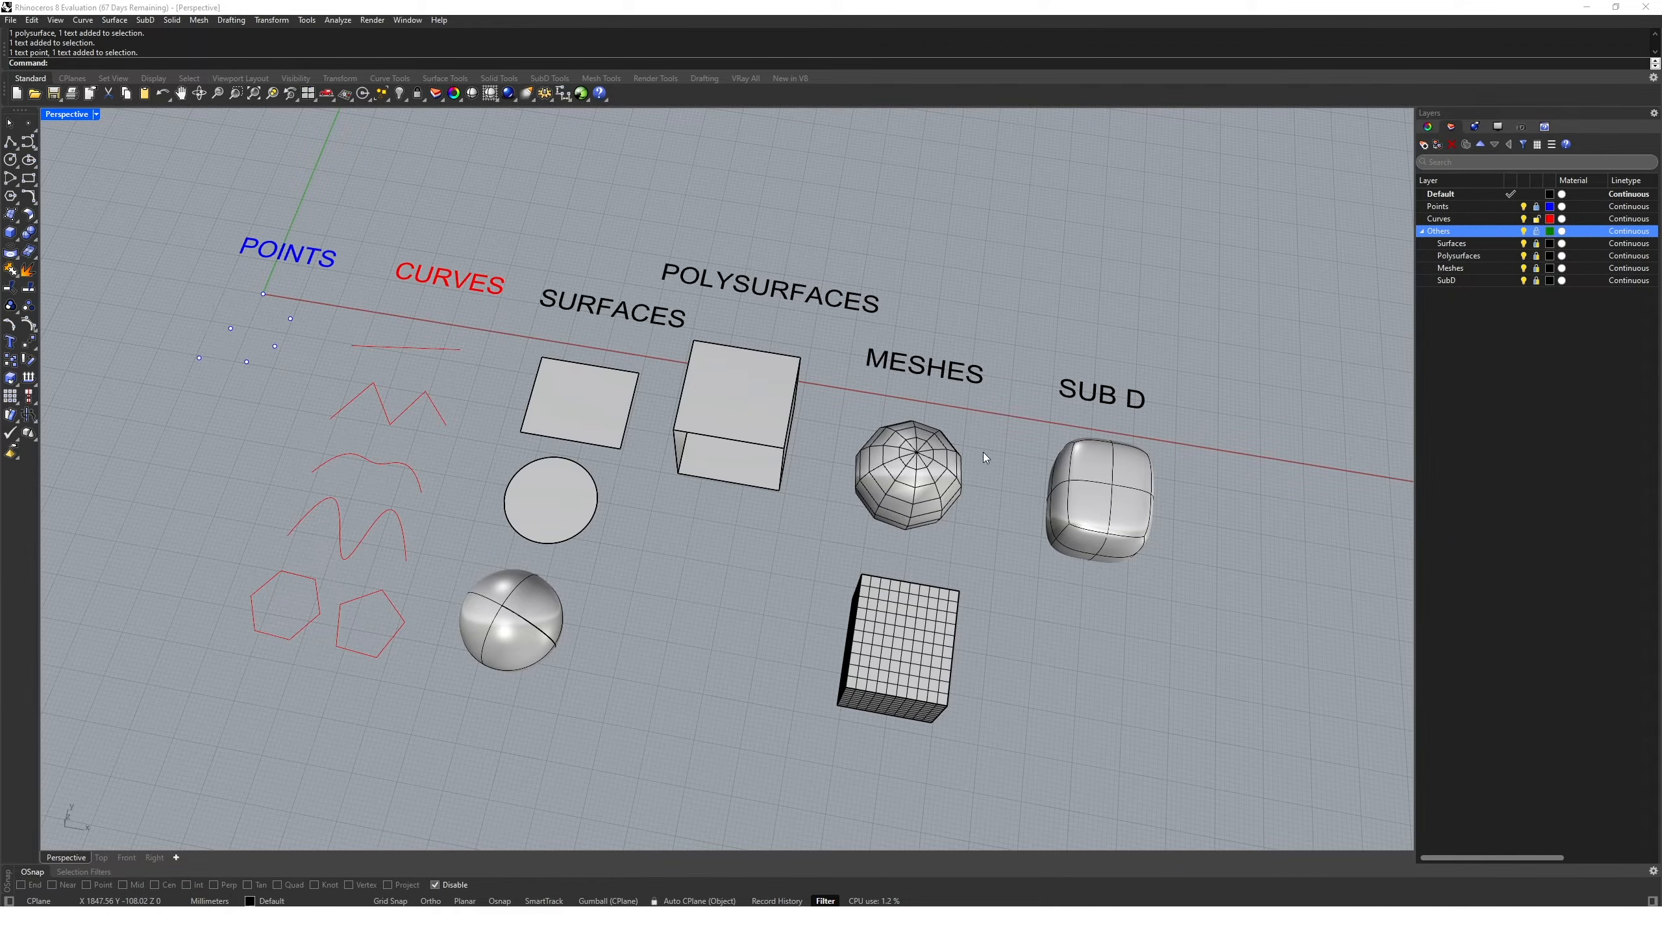
Set the colour of the Surfaces sublayer to Cyan
left_click(1551, 243)
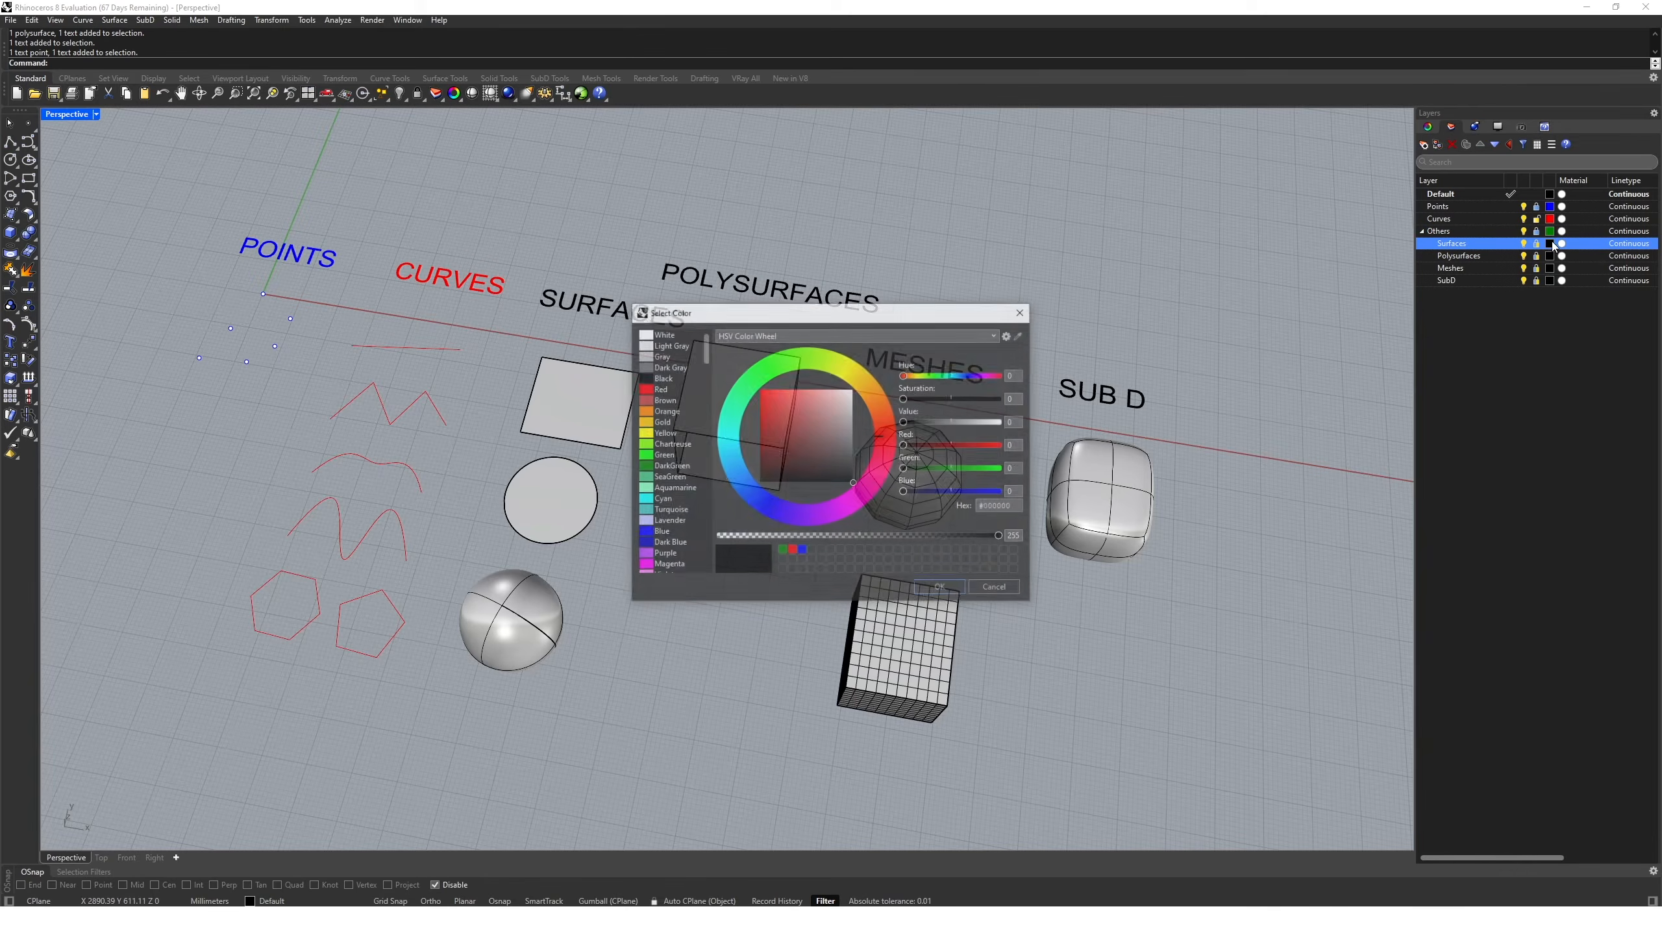
left_click(667, 499)
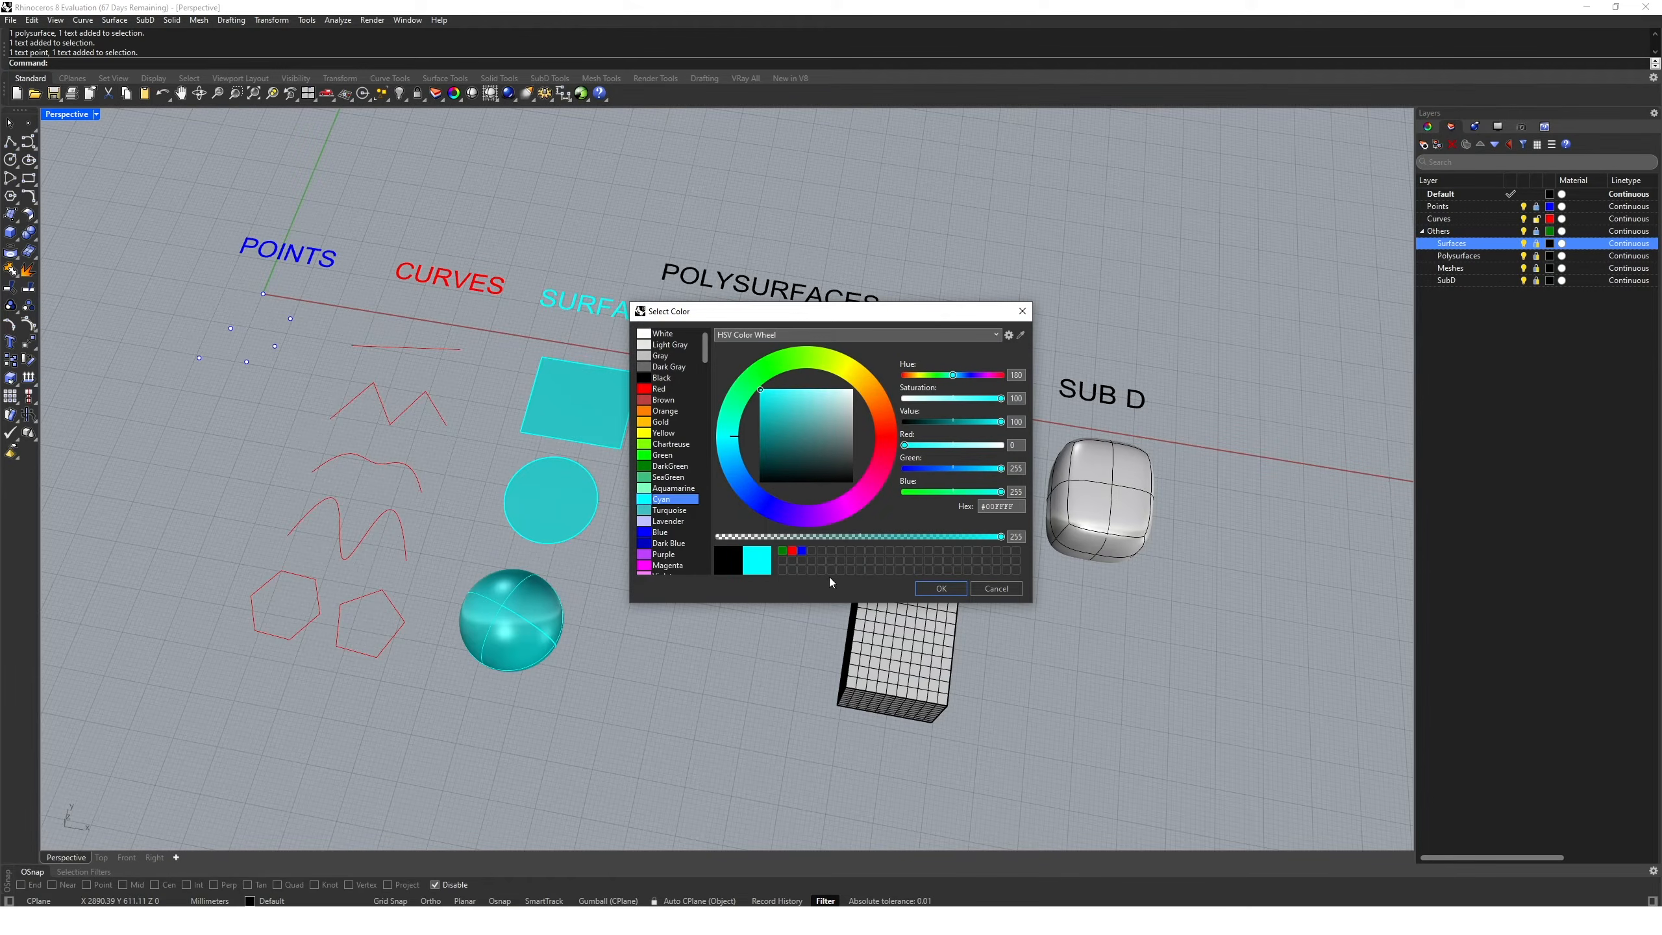
left_click(941, 588)
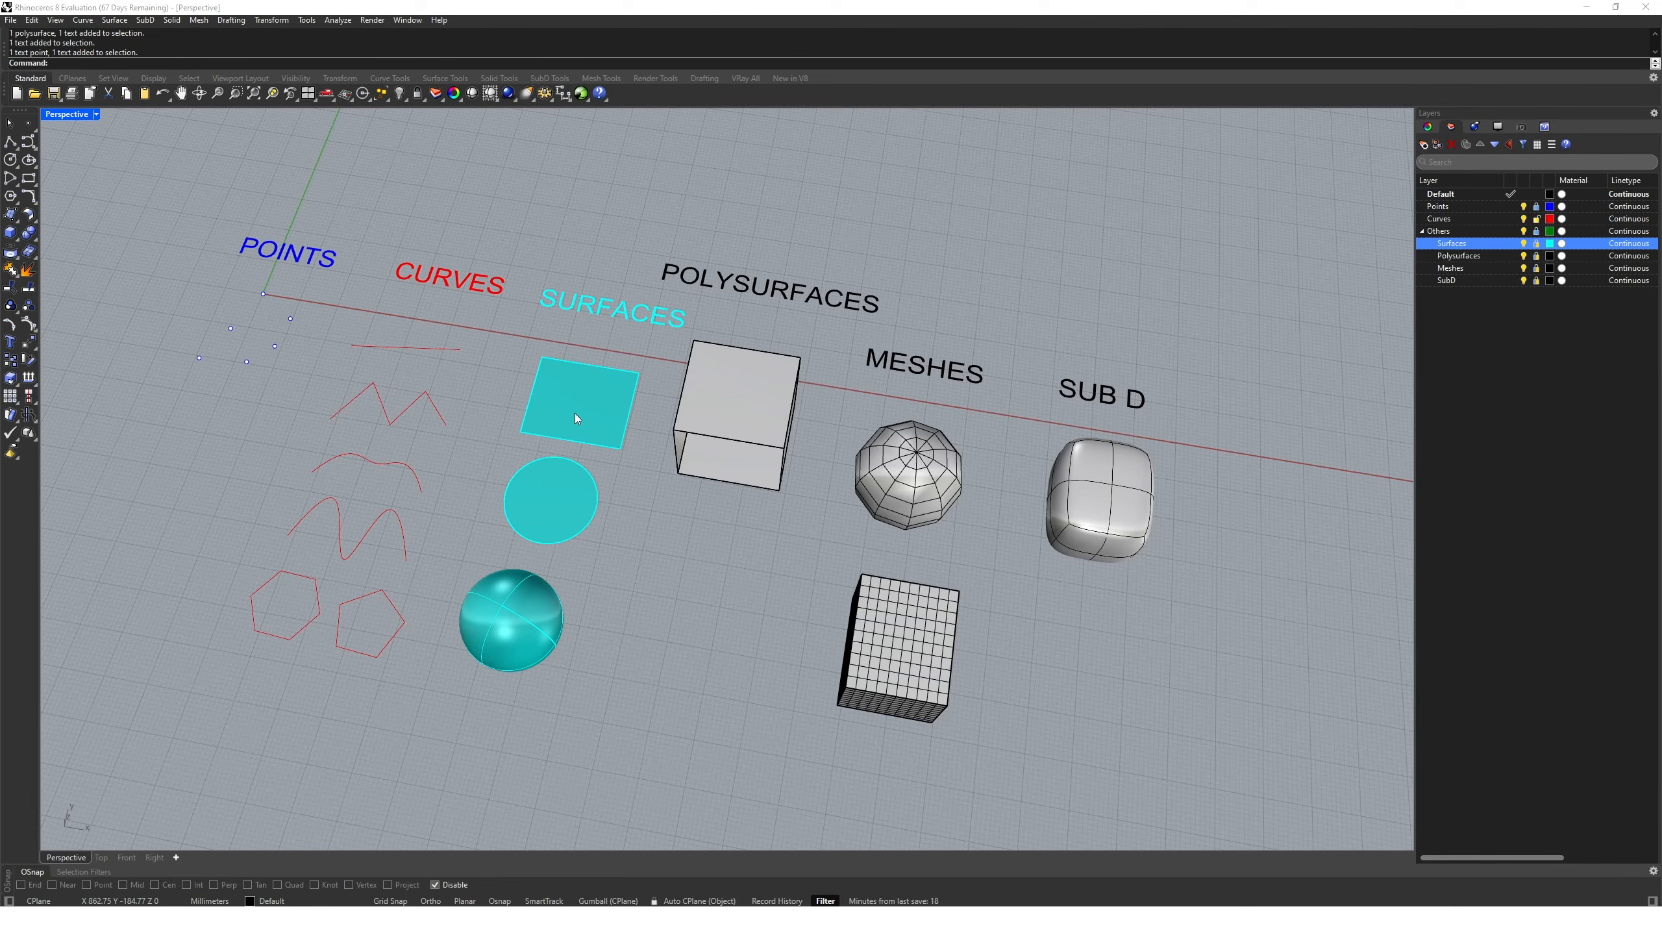
Start a new file from the Large Objects - Millimeters template without saving the changes to the current model
left_click(17, 92)
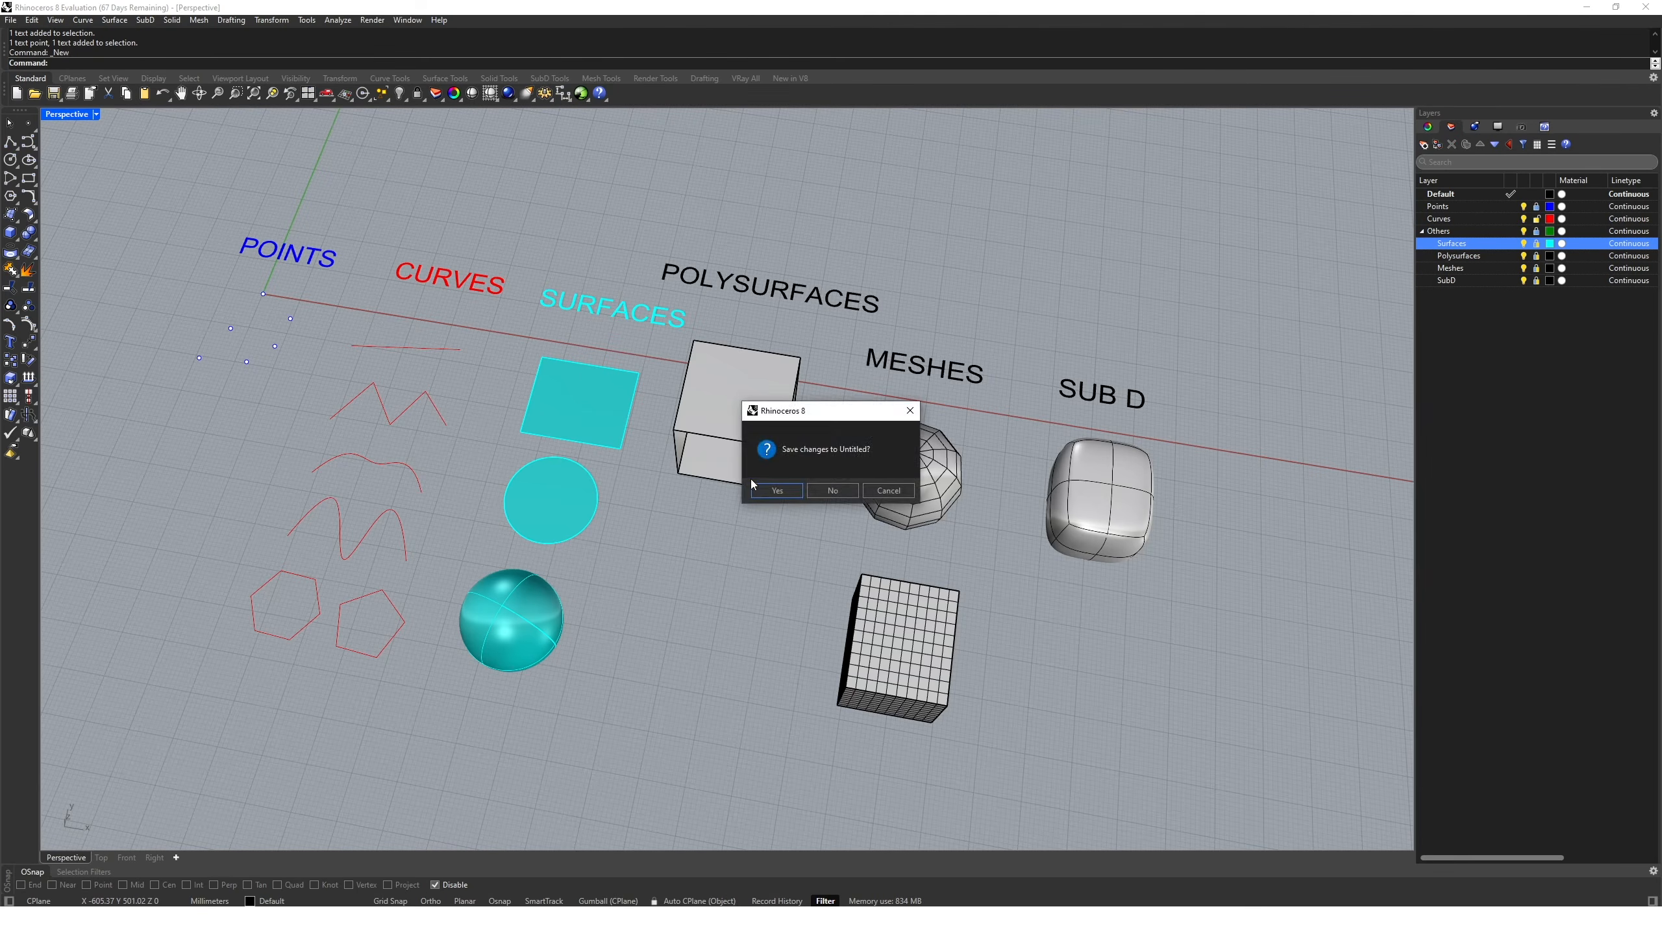
left_click(832, 490)
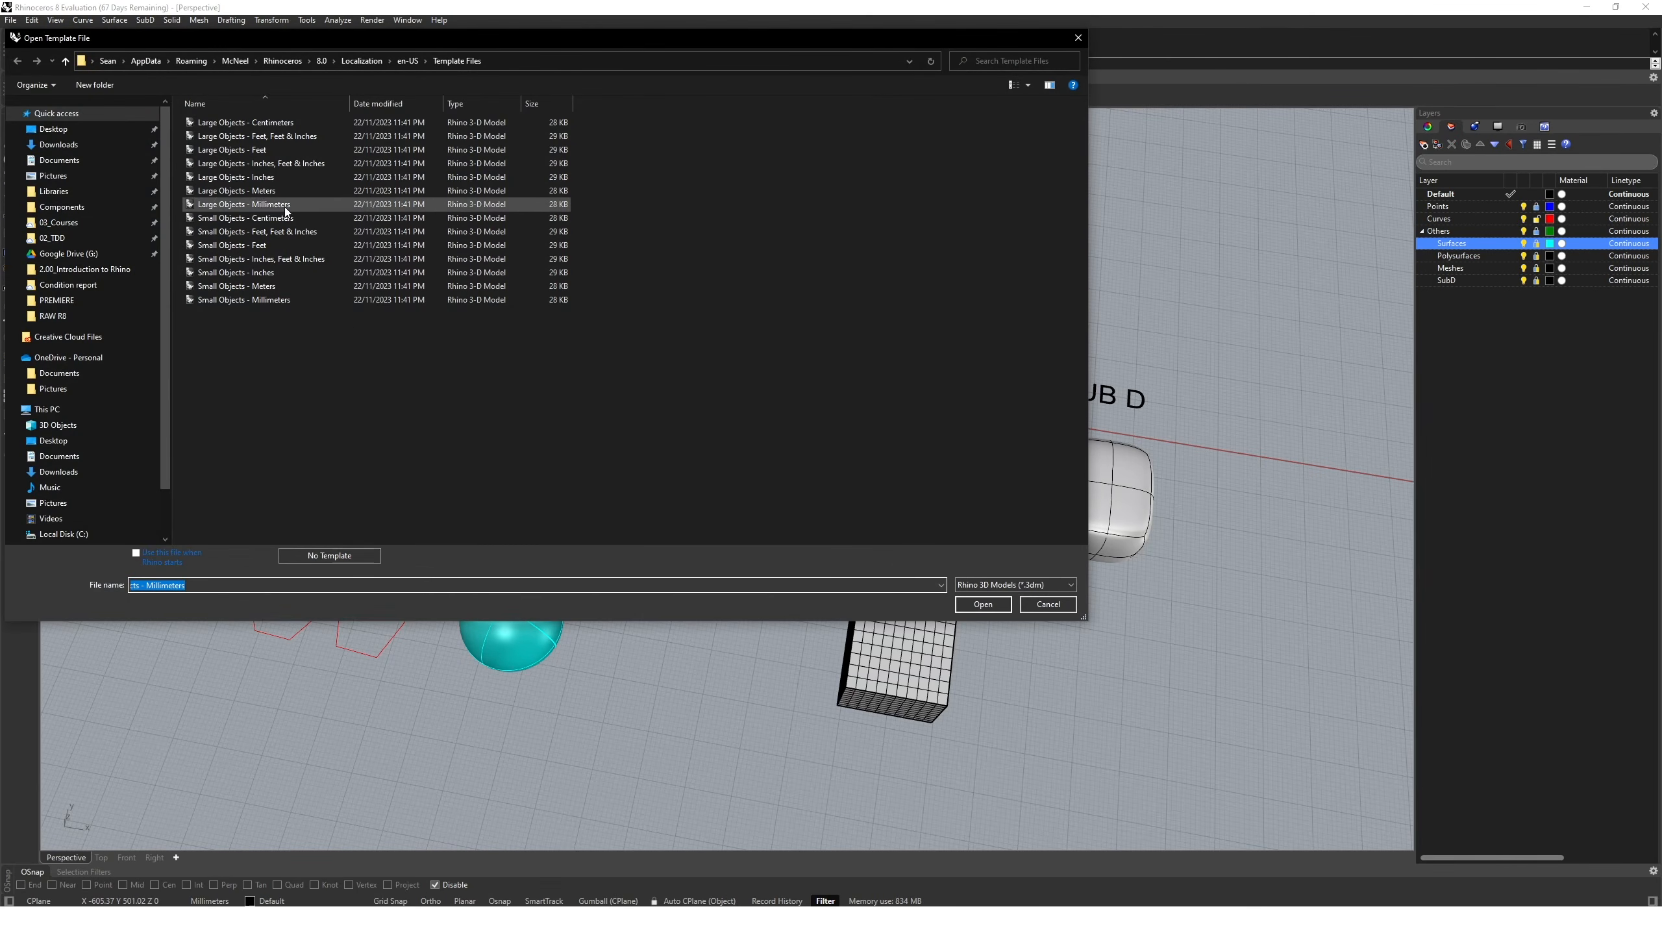
left_click(244, 205)
left_click(988, 603)
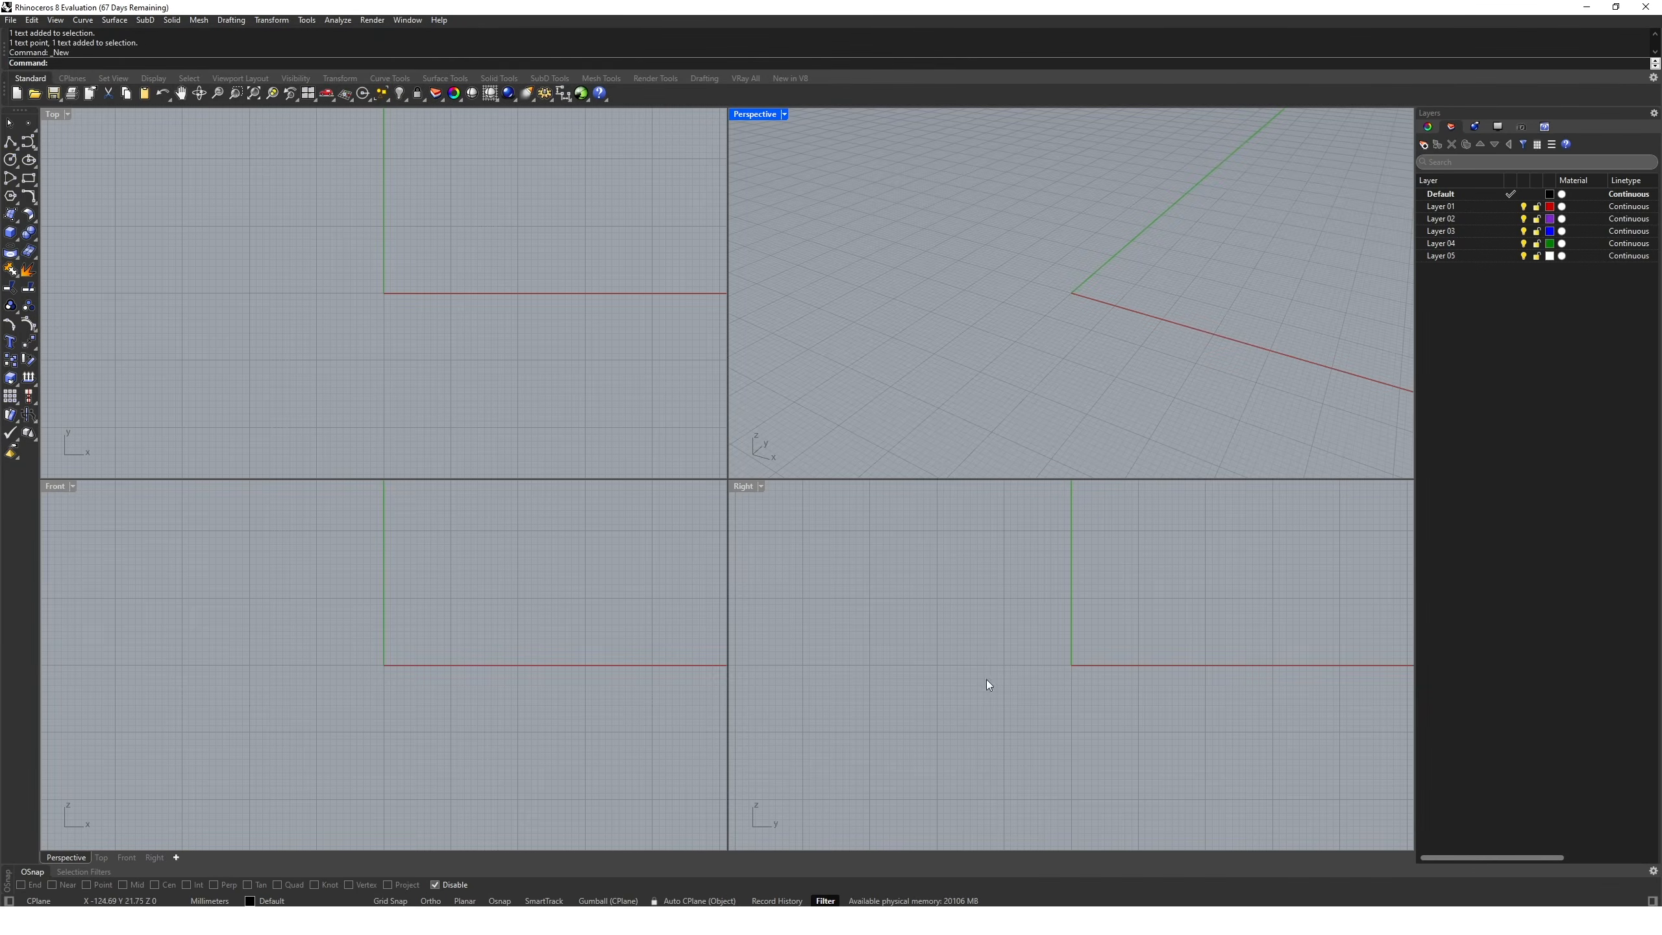